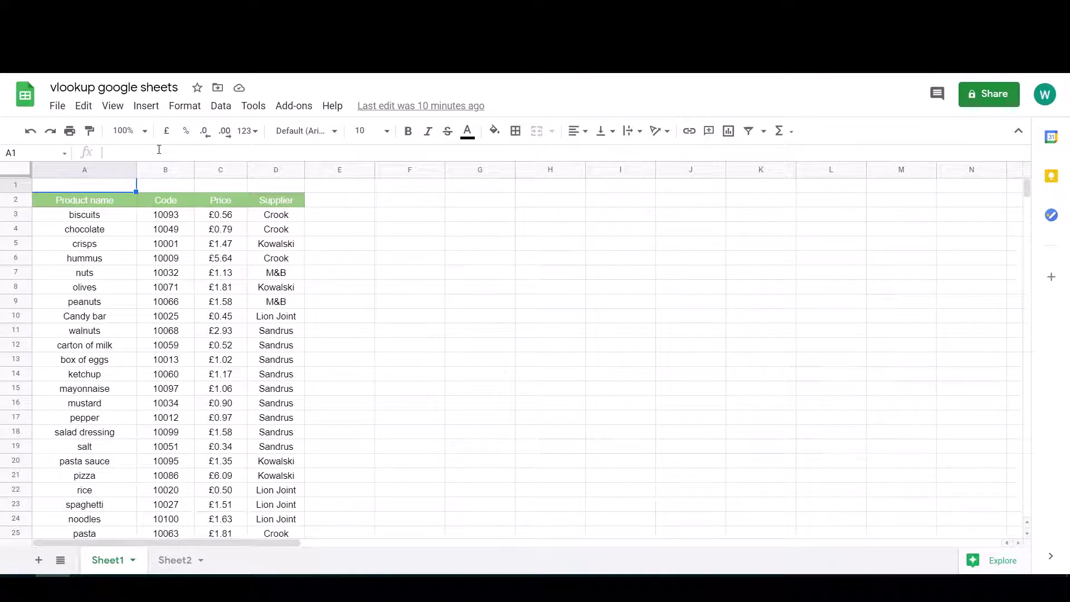
Step: Look over the Sheet1 product table's Product name, Code and Supplier columns
{"action": "left_click", "coordinate": [70, 173]}
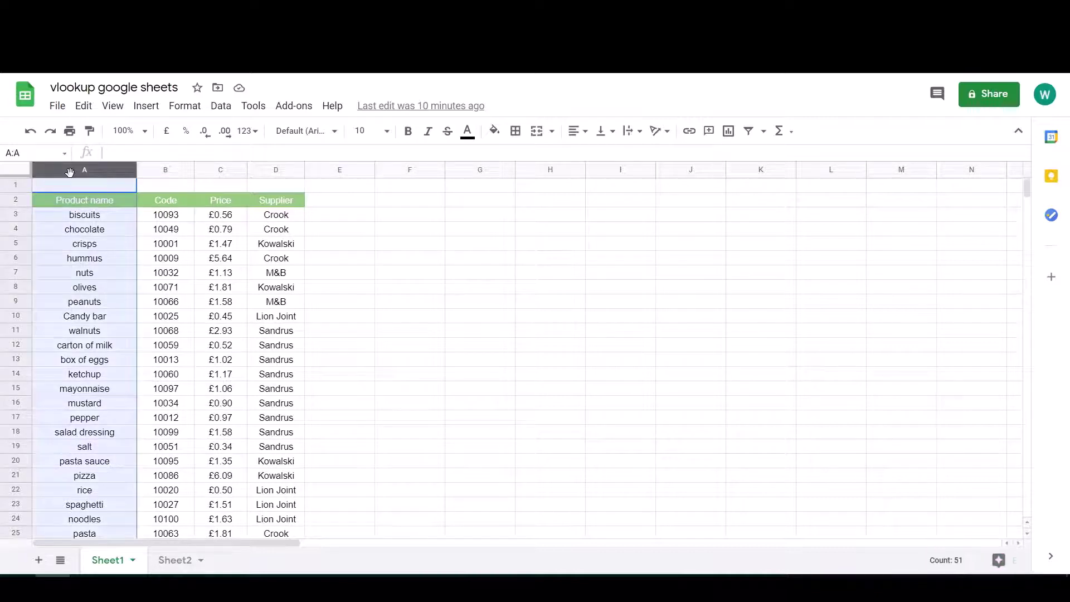
{"action": "left_click", "coordinate": [260, 170]}
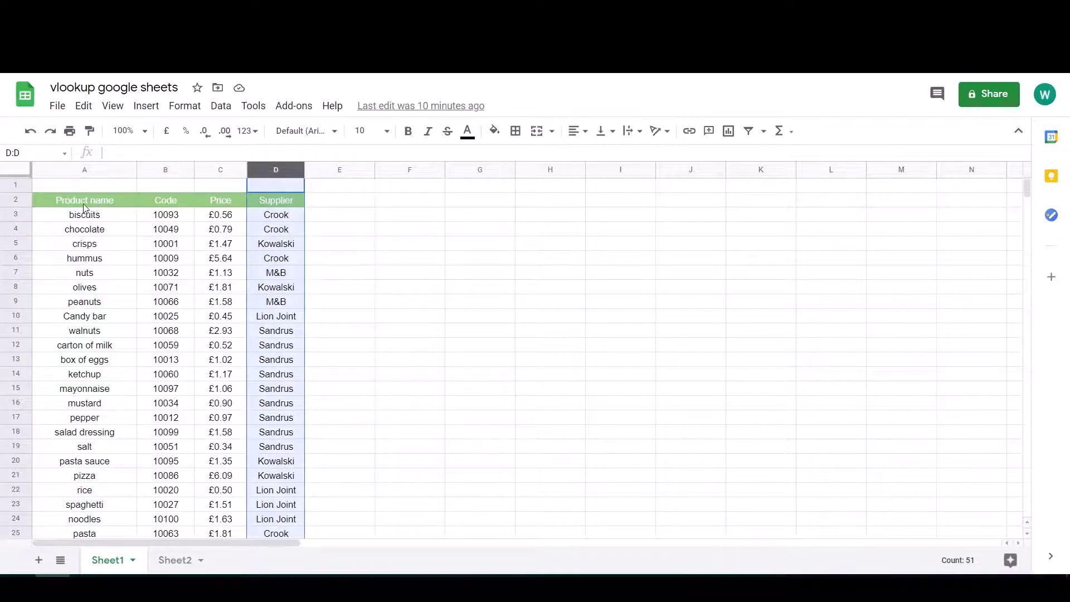
{"action": "left_click", "coordinate": [126, 204]}
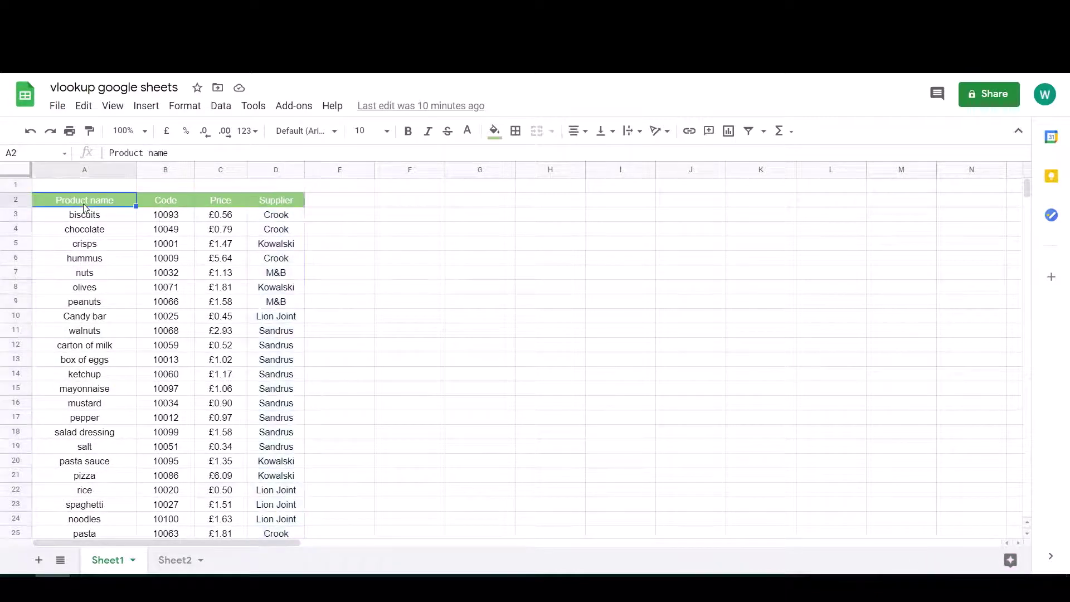
{"action": "left_click", "coordinate": [169, 199]}
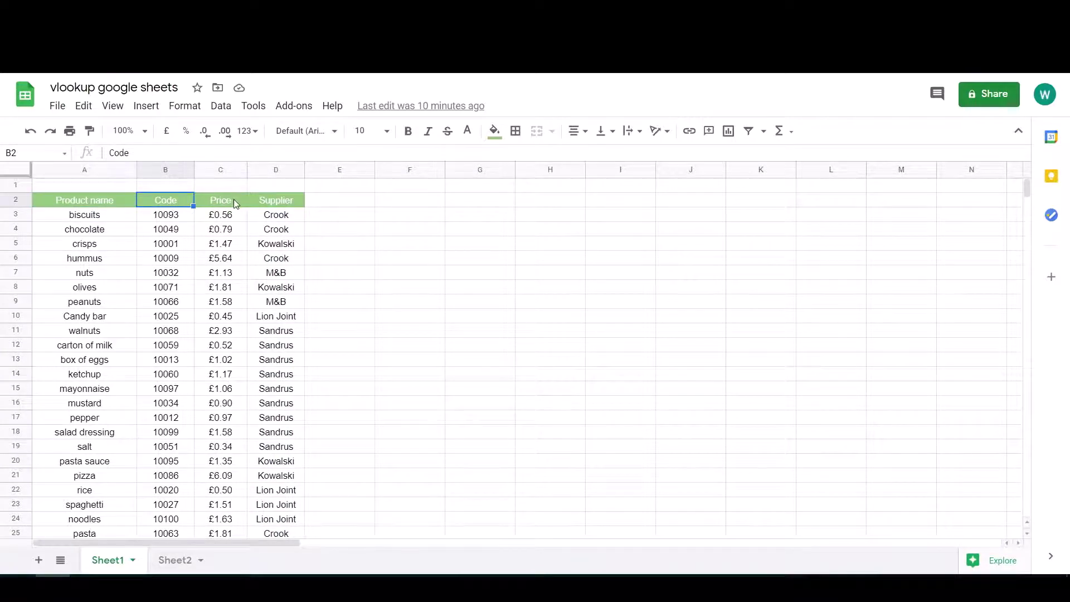
{"action": "left_click", "coordinate": [340, 260]}
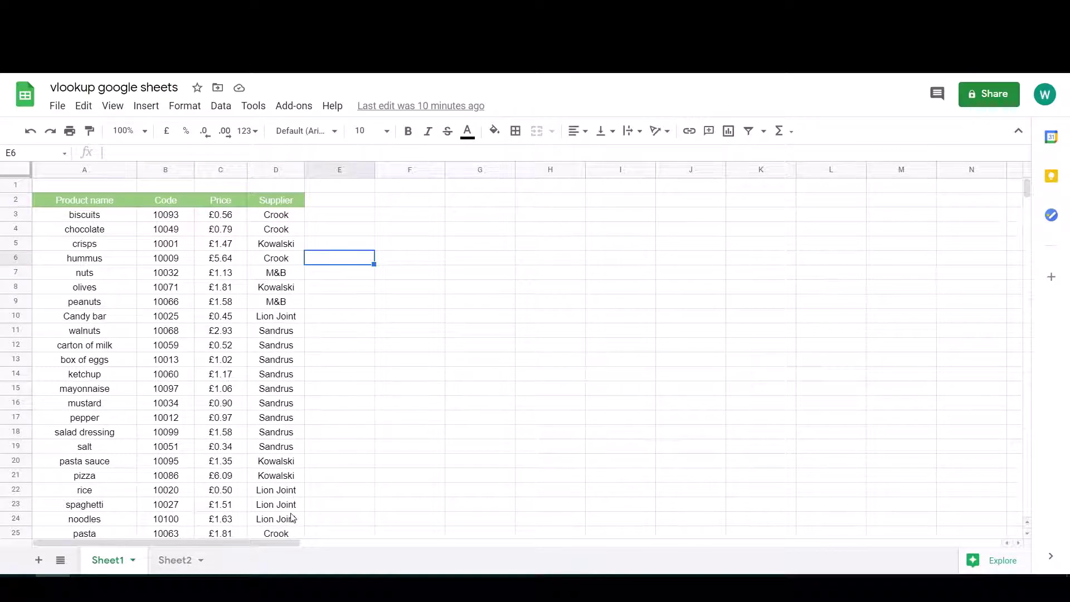
Step: On Sheet2, inspect C4's chocolate drop-down and the D4 and E4 VLOOKUP formulas
{"action": "left_click", "coordinate": [172, 566]}
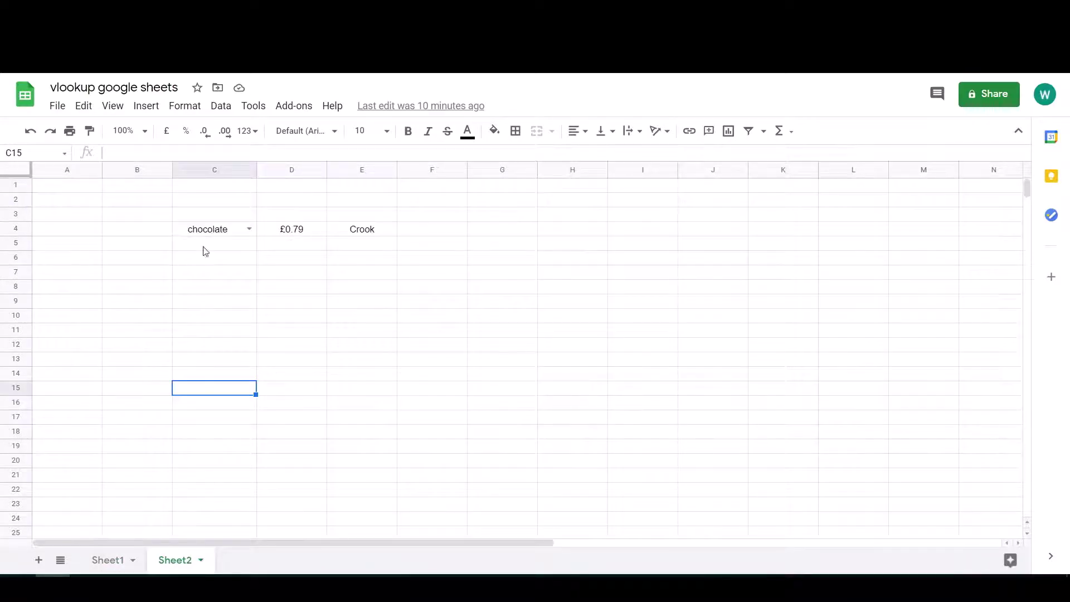
{"action": "left_click", "coordinate": [230, 237]}
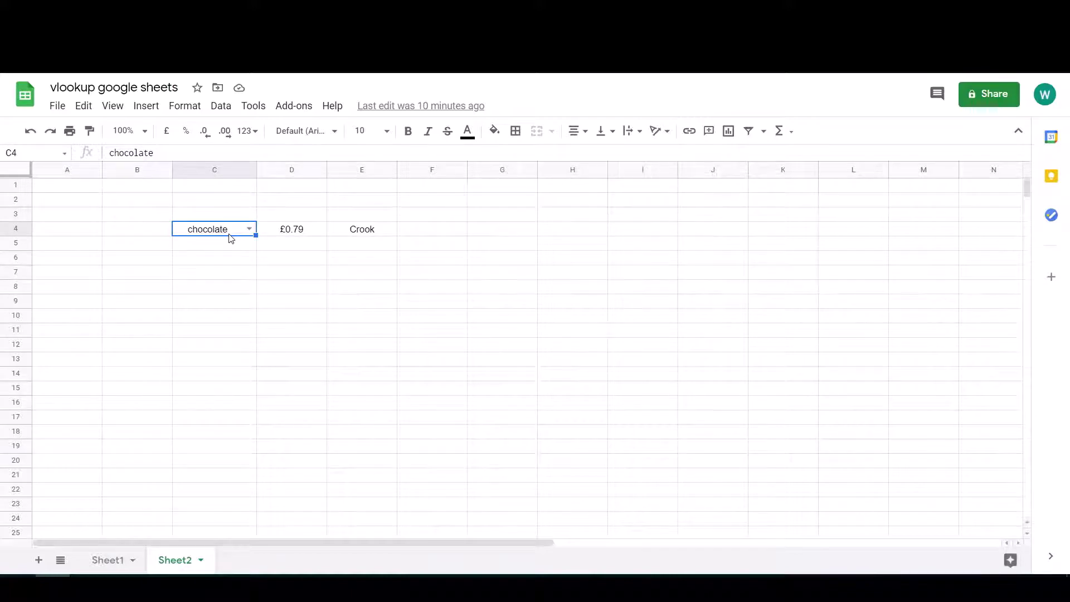
{"action": "left_click", "coordinate": [289, 237]}
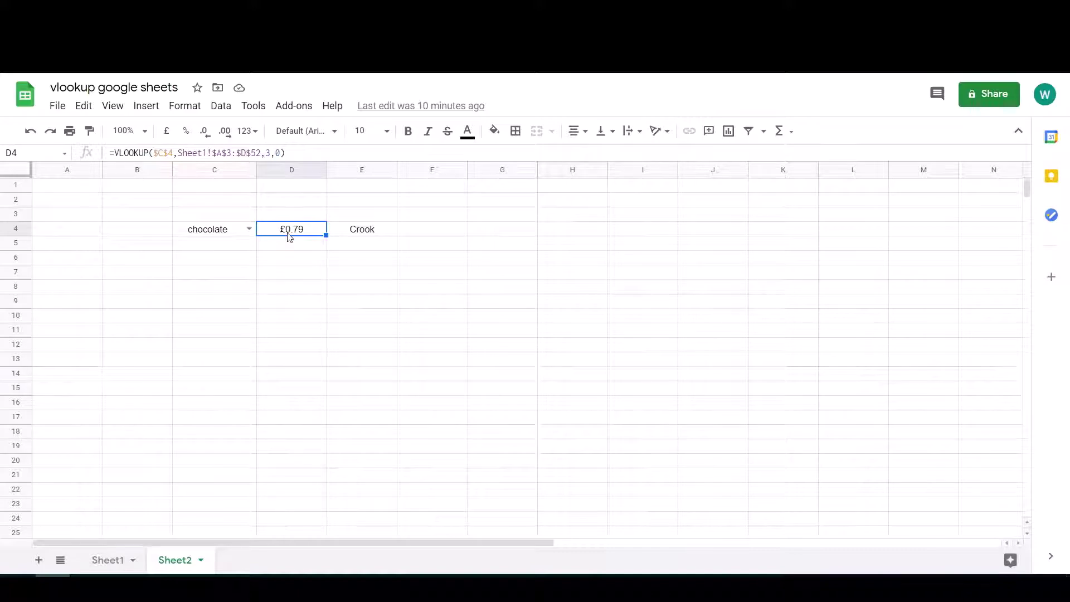
{"action": "left_click", "coordinate": [358, 235]}
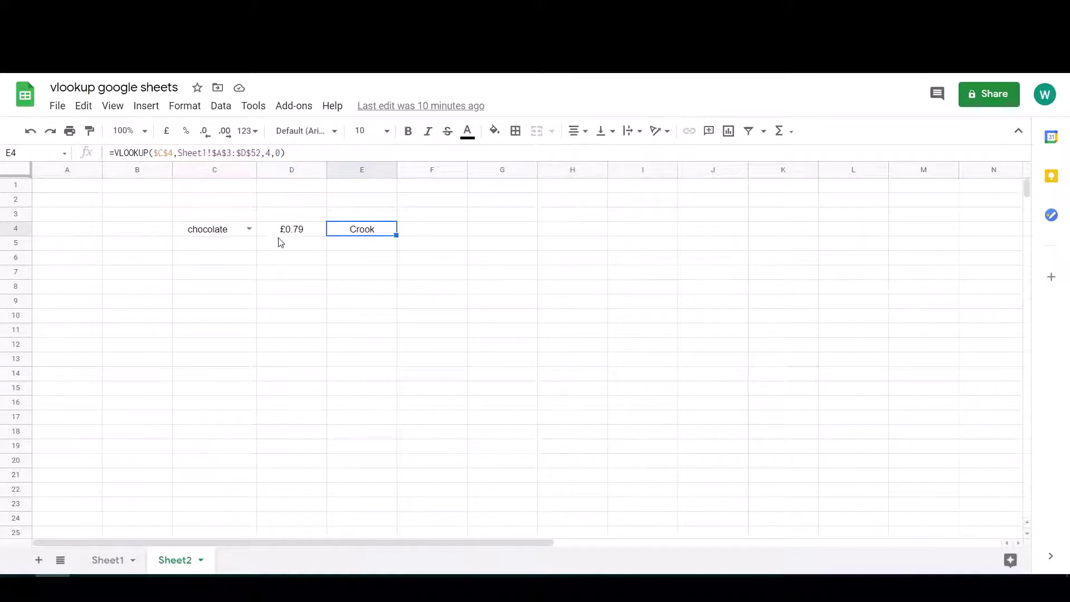
{"action": "left_click", "coordinate": [206, 235]}
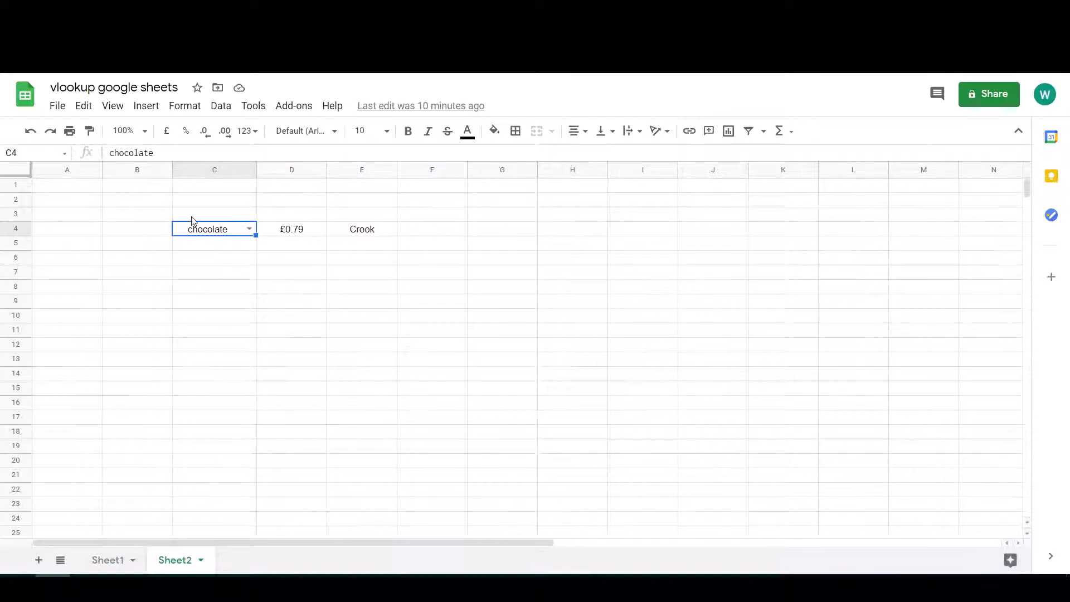
Step: Clear the C3:E6 example block and remove the data validation rule from C4
{"action": "left_click_drag", "start_coordinate": [217, 214], "coordinate": [380, 261]}
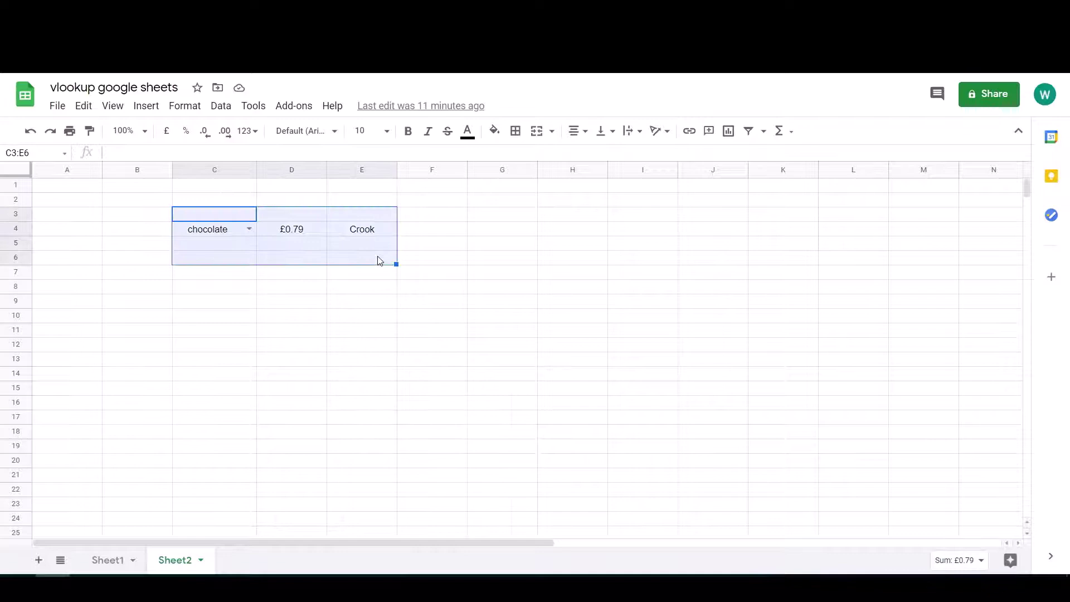
{"action": "key", "text": "Delete"}
{"action": "left_click", "coordinate": [228, 231]}
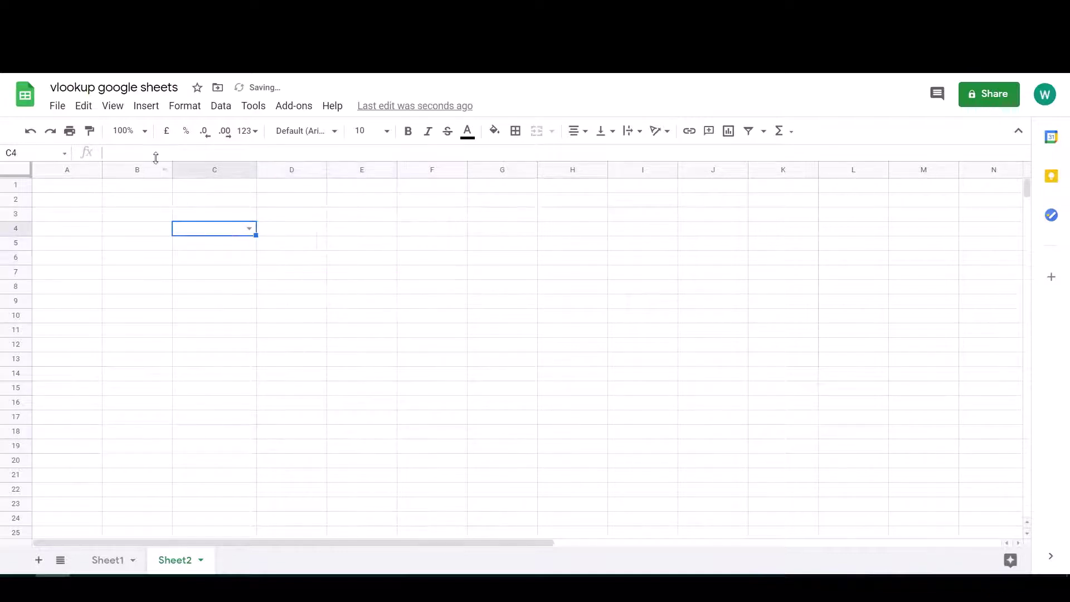
{"action": "left_click", "coordinate": [221, 107]}
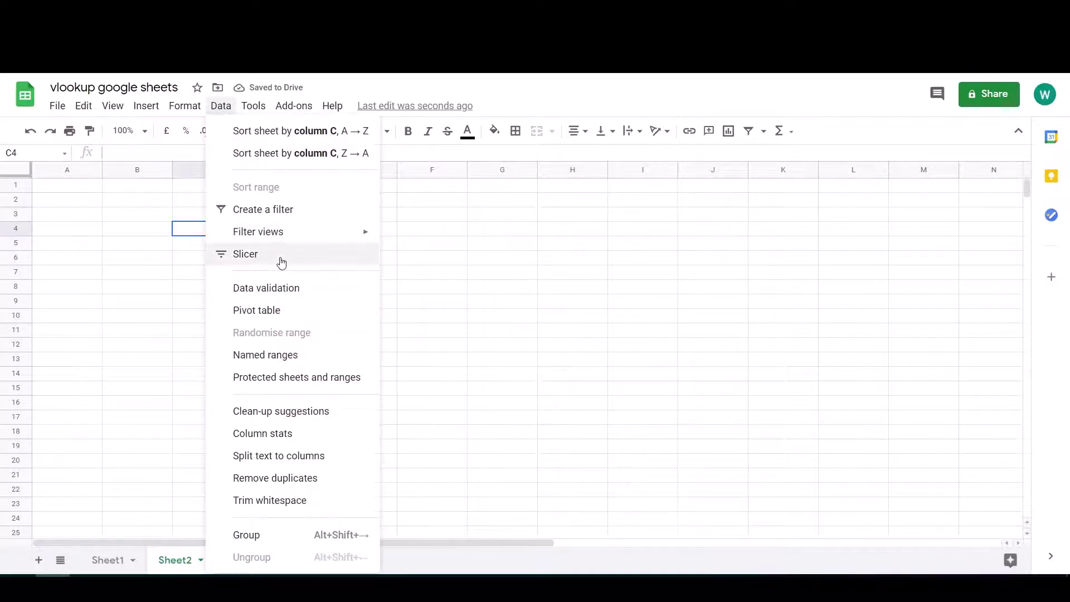
{"action": "left_click", "coordinate": [269, 289]}
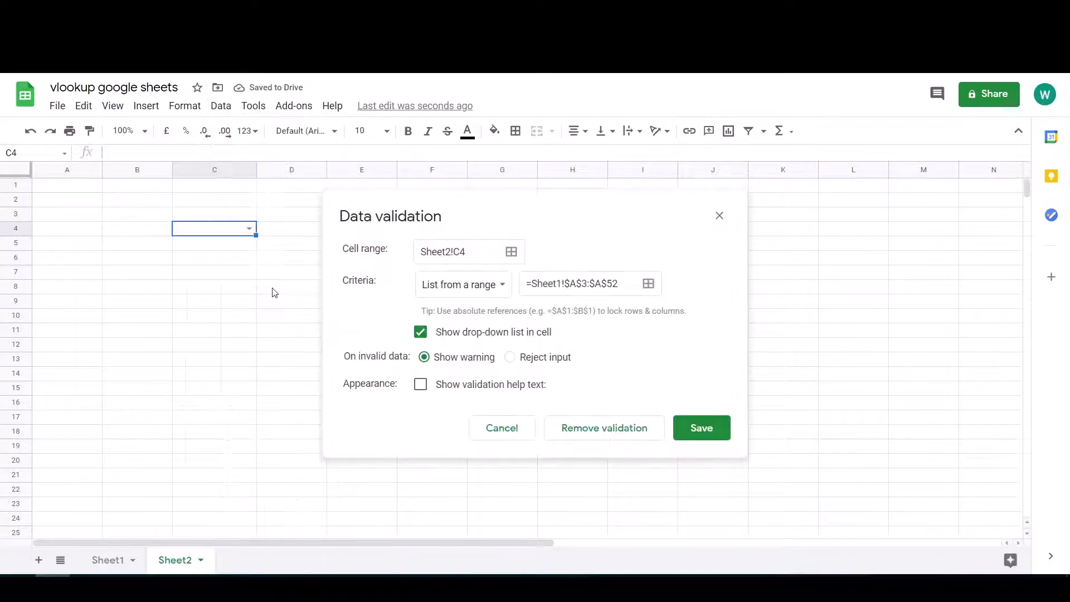
{"action": "left_click", "coordinate": [593, 429]}
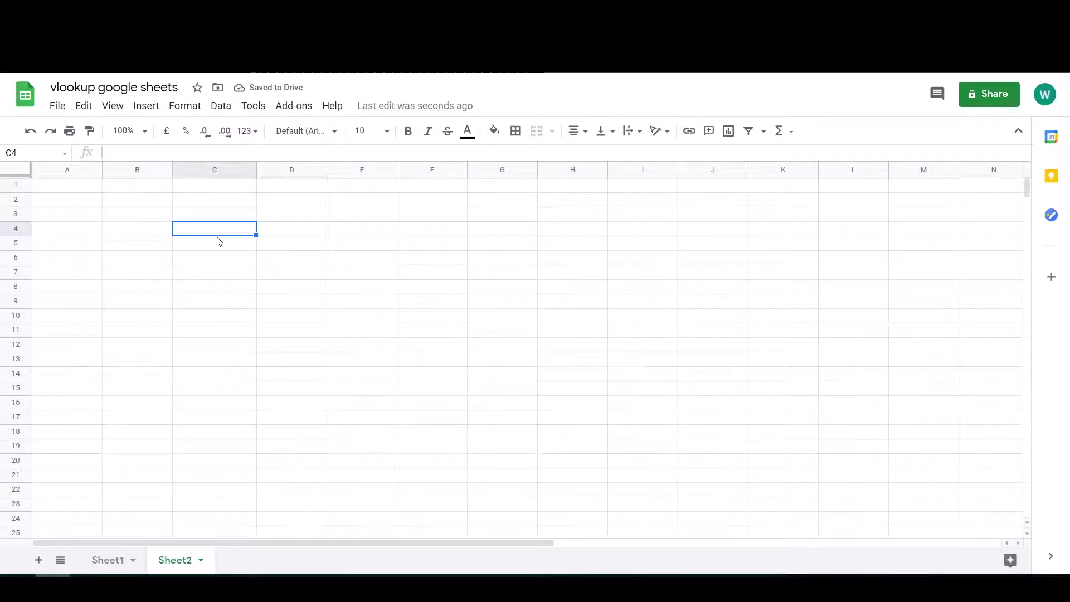
Step: Add a list-from-range validation on C4 using Sheet1!A3:A52, then return to Sheet2
{"action": "left_click", "coordinate": [215, 109]}
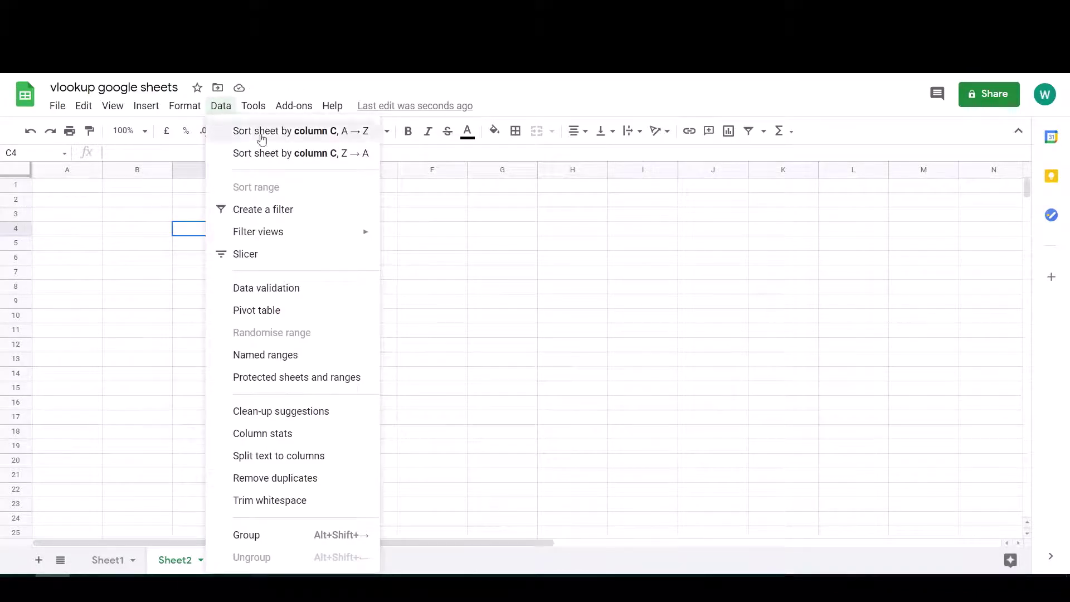
{"action": "left_click", "coordinate": [330, 291]}
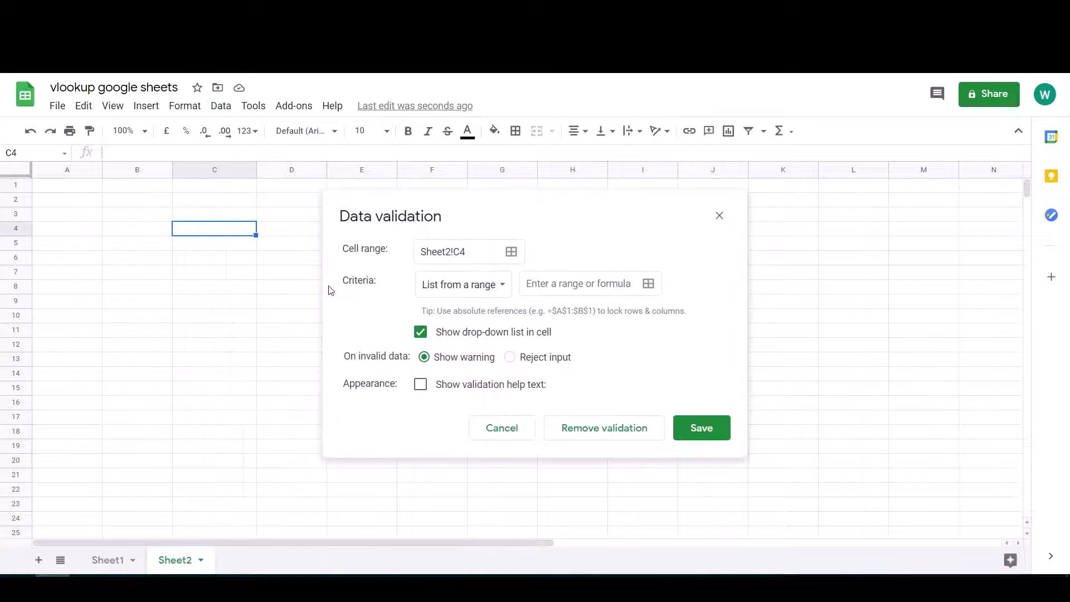
{"action": "left_click", "coordinate": [649, 285]}
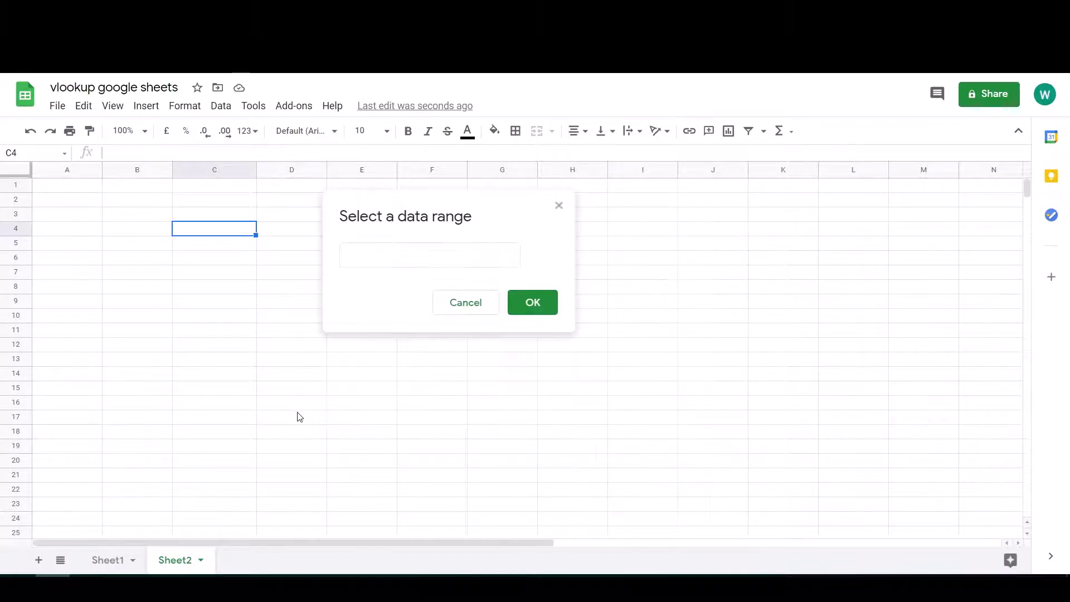
{"action": "left_click", "coordinate": [103, 561]}
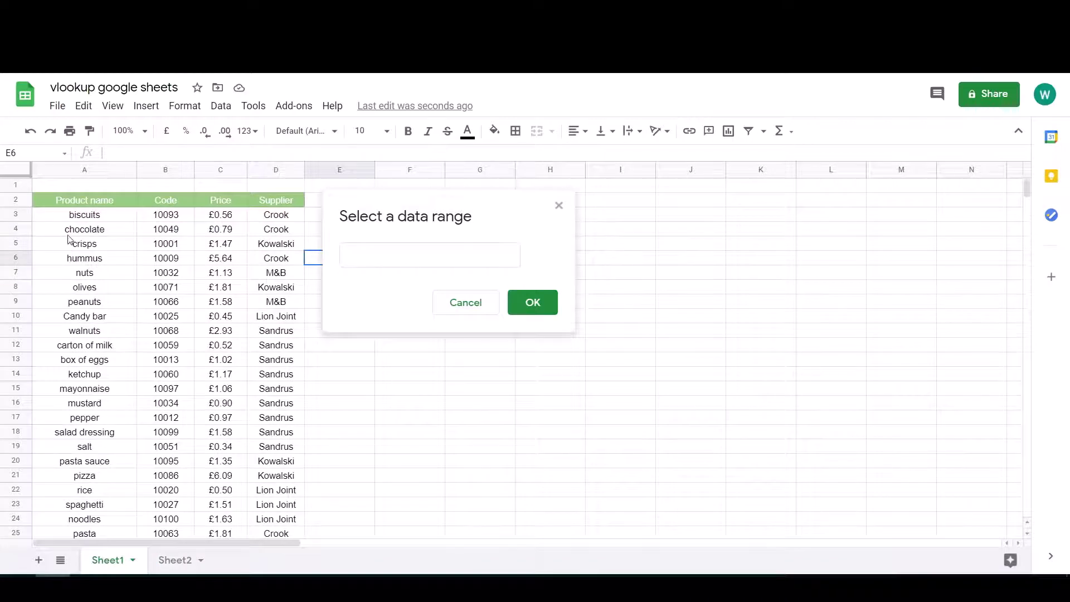
{"action": "left_click", "coordinate": [87, 220]}
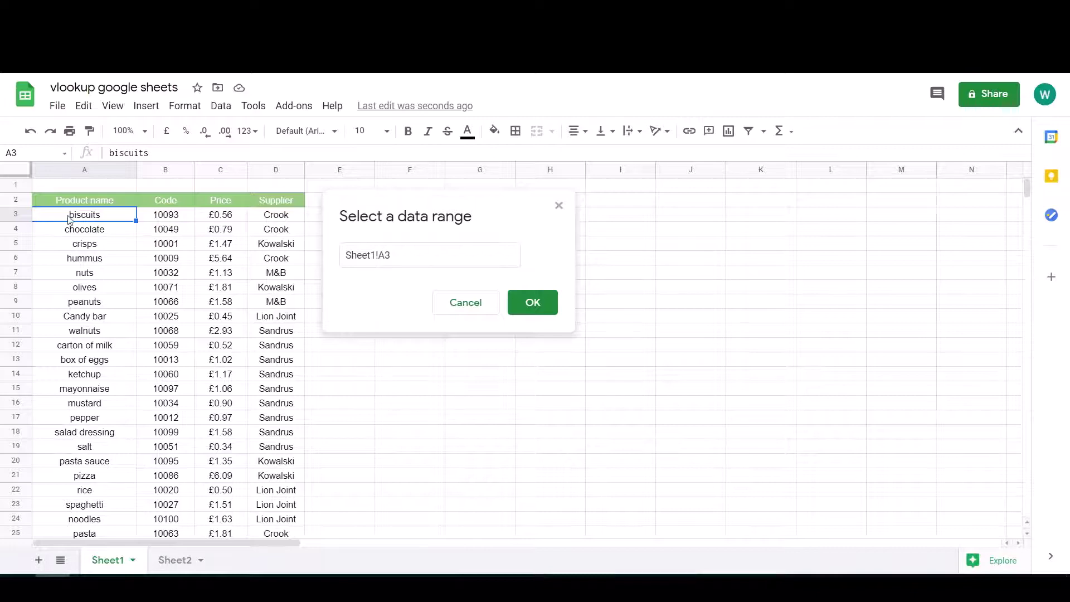
{"action": "key", "text": "ctrl+shift+Down"}
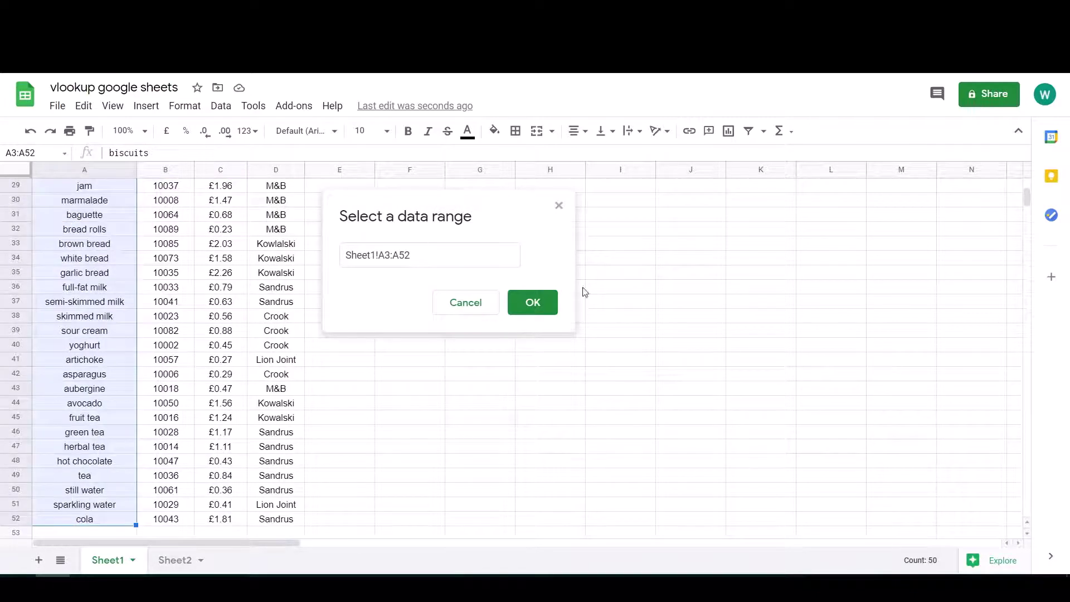
{"action": "left_click", "coordinate": [534, 304]}
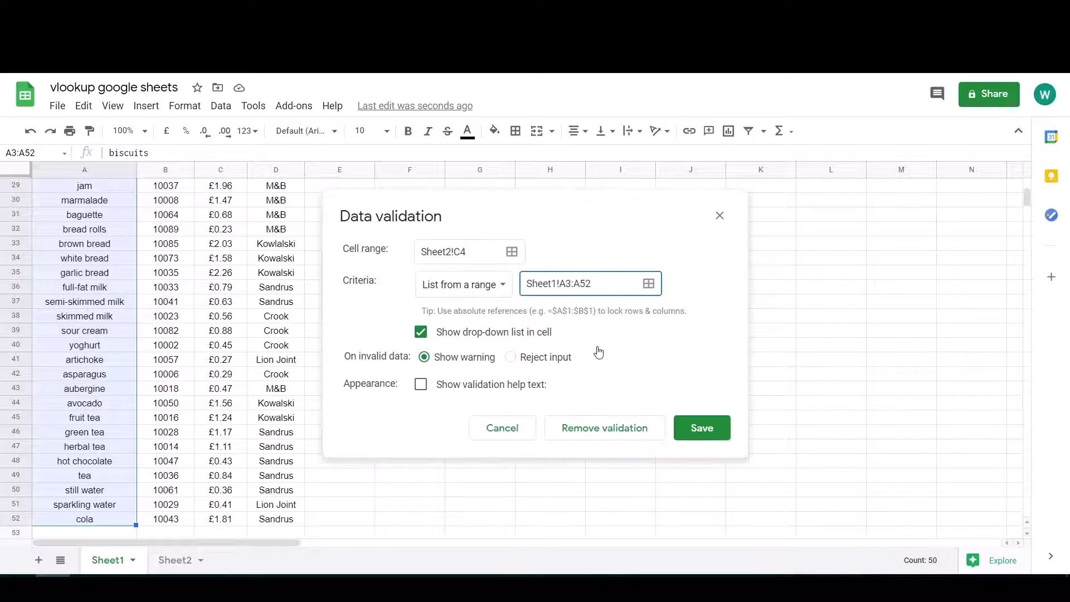
{"action": "left_click", "coordinate": [699, 426]}
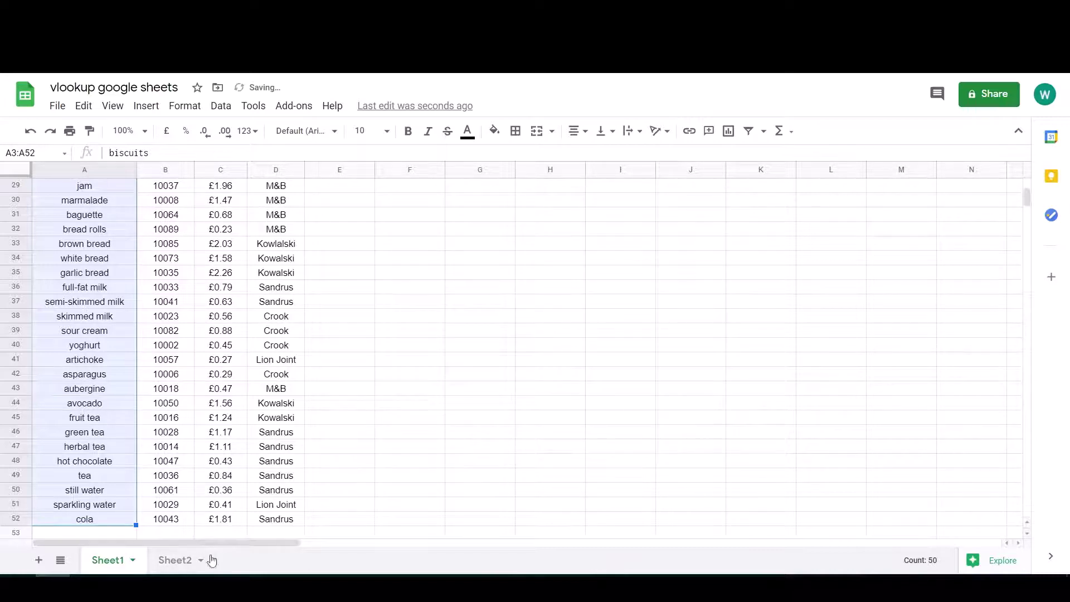
{"action": "left_click", "coordinate": [179, 562]}
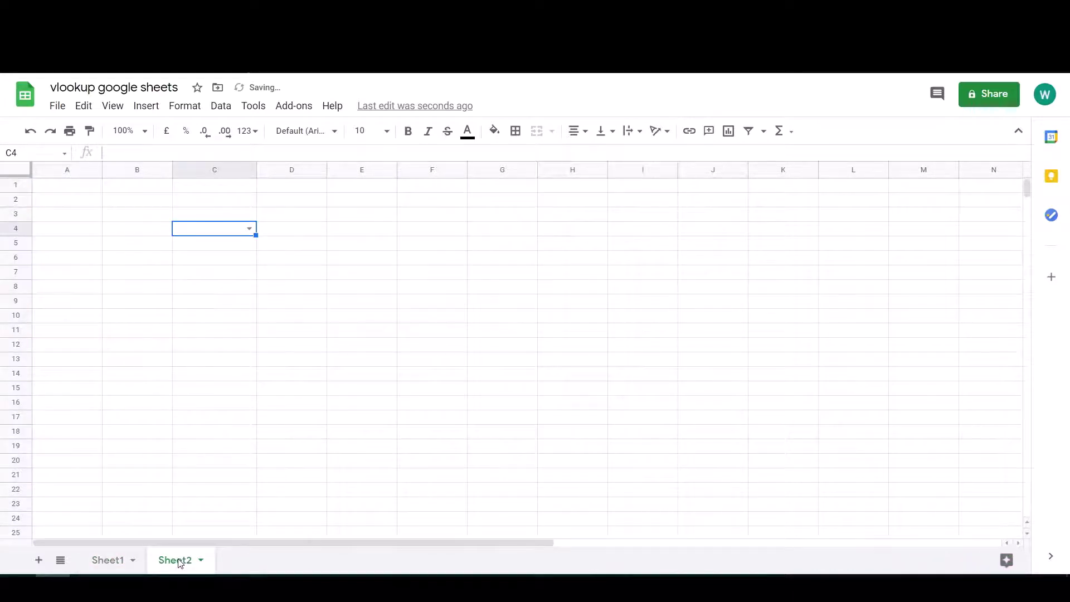
Step: Choose chocolate in C4, then begin =VLOOKUP in D4 with the absolute search key $C$4
{"action": "left_click", "coordinate": [249, 228]}
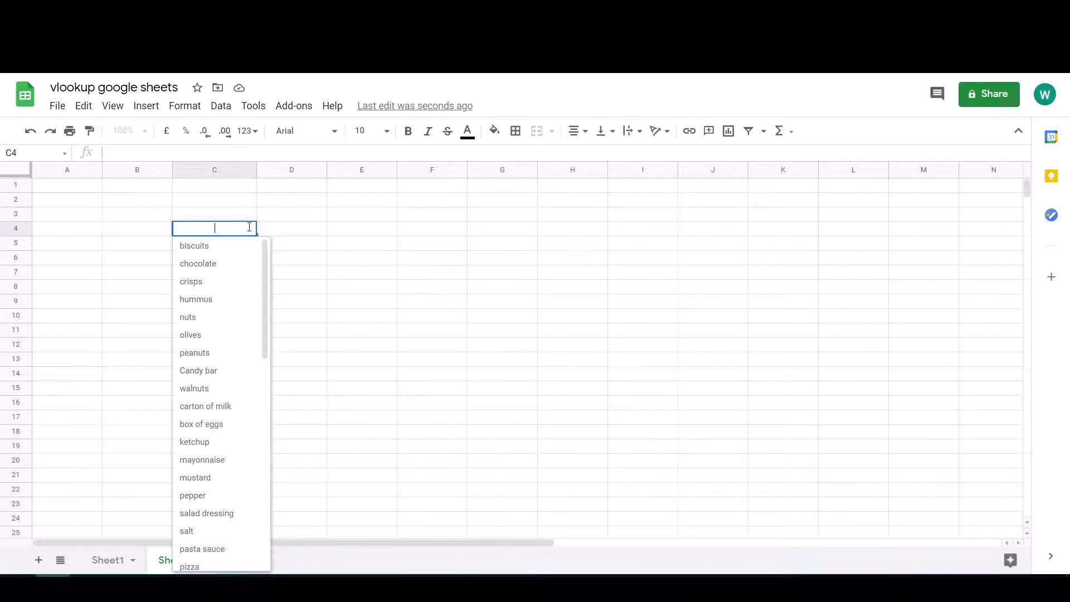
{"action": "left_click", "coordinate": [235, 264]}
{"action": "left_click", "coordinate": [316, 237]}
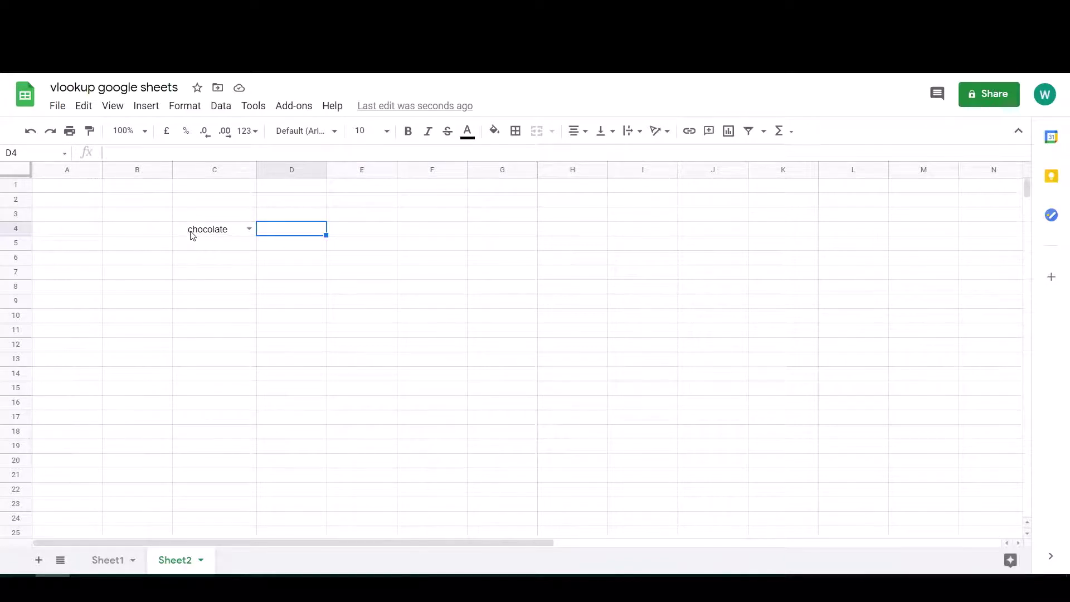
{"action": "type", "text": "="}
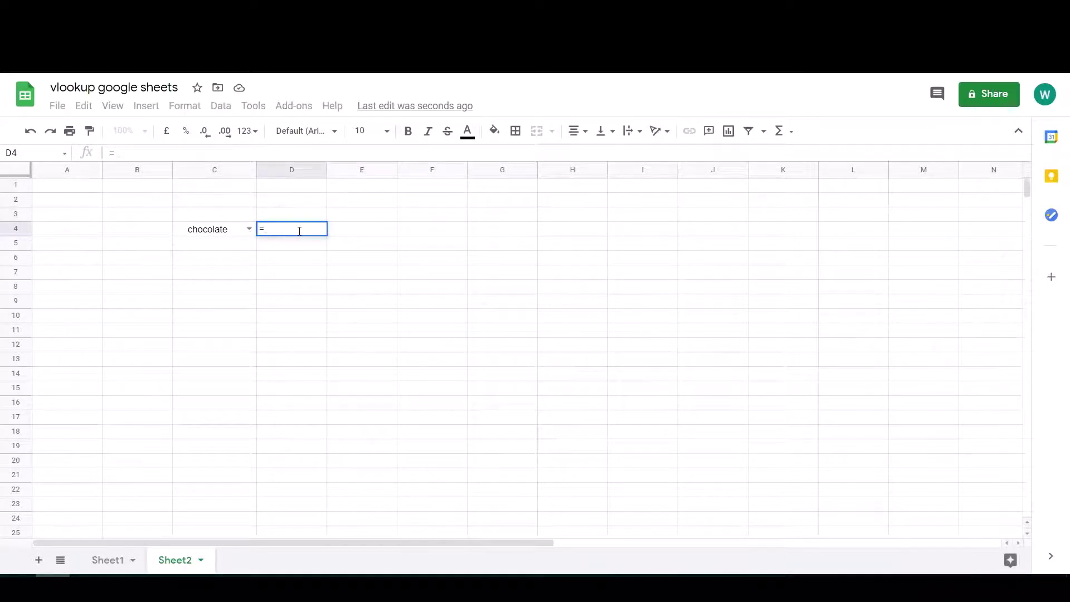
{"action": "type", "text": "vlo"}
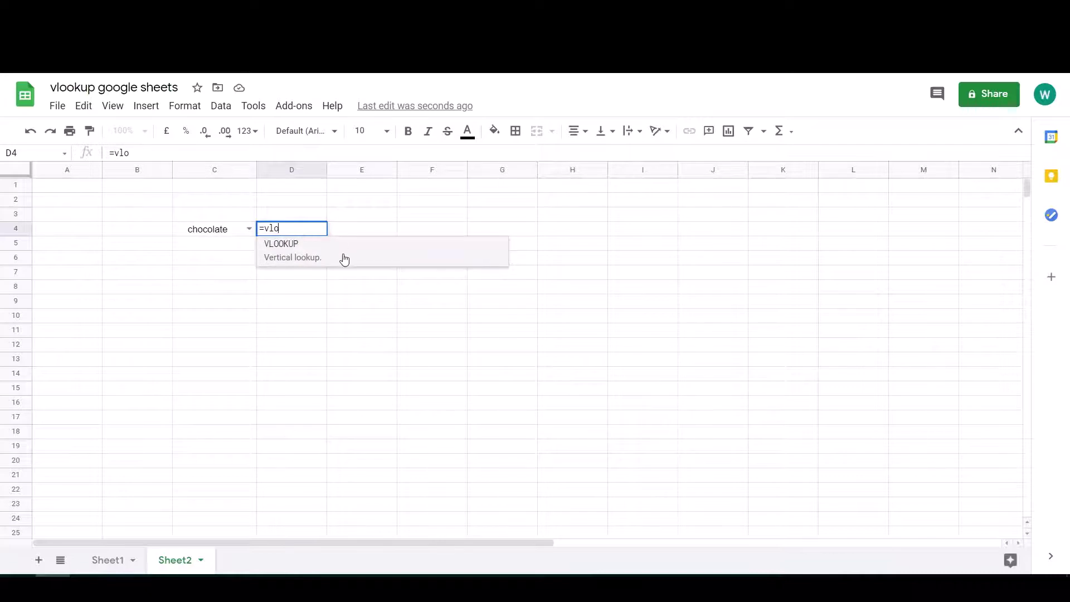
{"action": "left_click", "coordinate": [345, 258]}
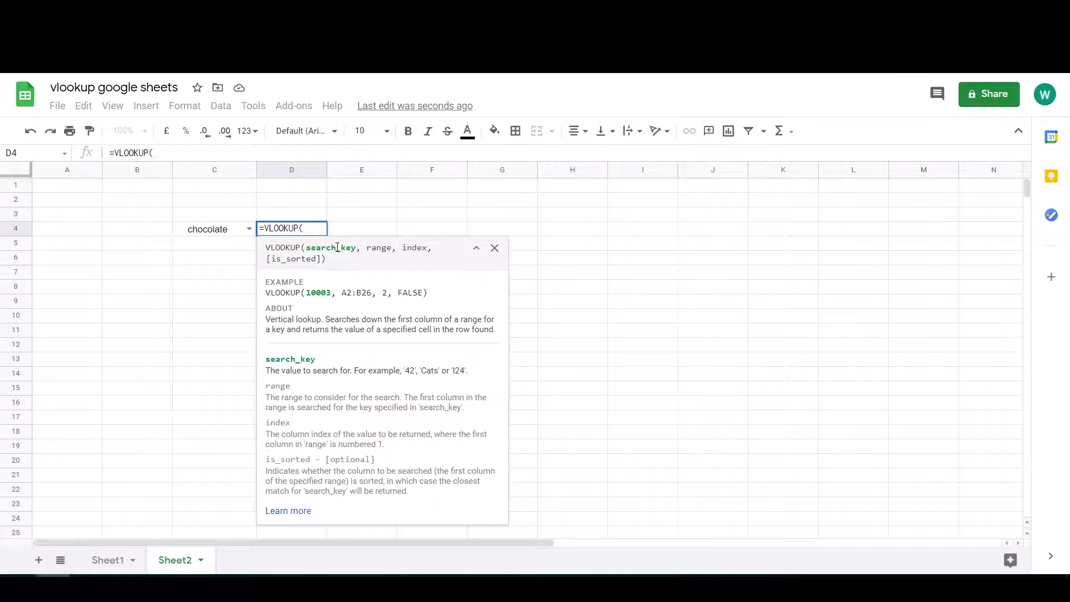
{"action": "left_click", "coordinate": [216, 234]}
{"action": "key", "text": "F4"}
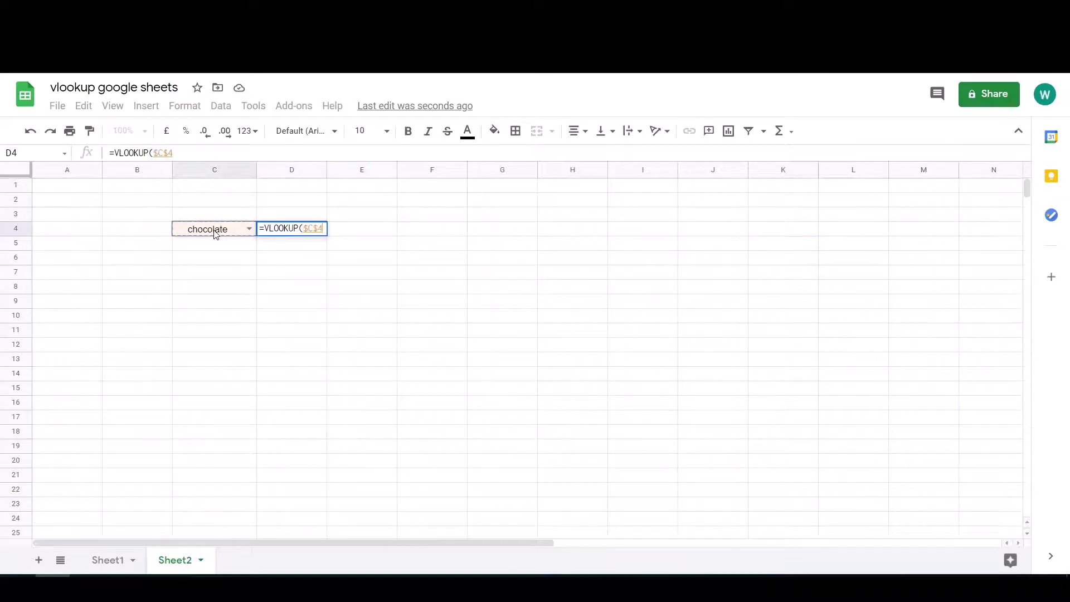
{"action": "type", "text": ","}
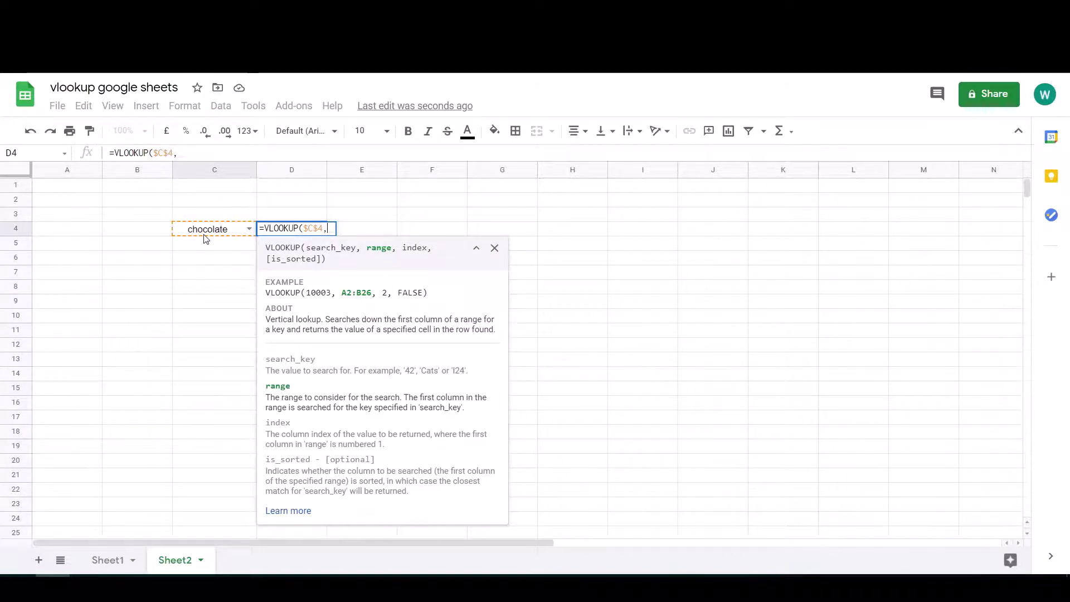
Step: Add Sheet1!$A$3:$D$52 as the absolute lookup range in D4's VLOOKUP
{"action": "left_click", "coordinate": [103, 560]}
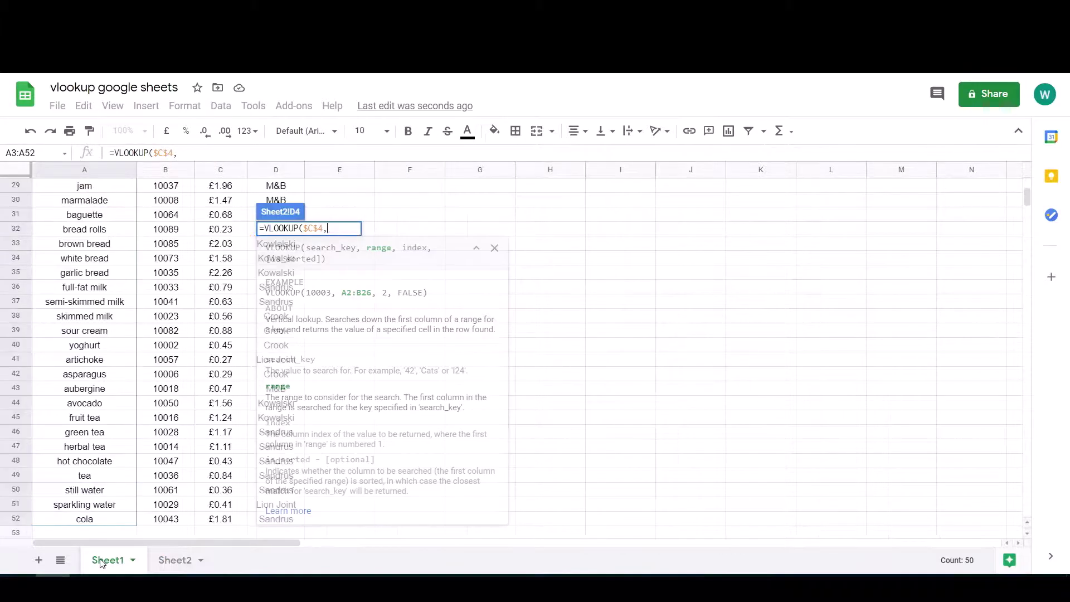
{"action": "left_click", "coordinate": [1022, 201]}
{"action": "left_click_drag", "start_coordinate": [1028, 196], "coordinate": [1028, 186]}
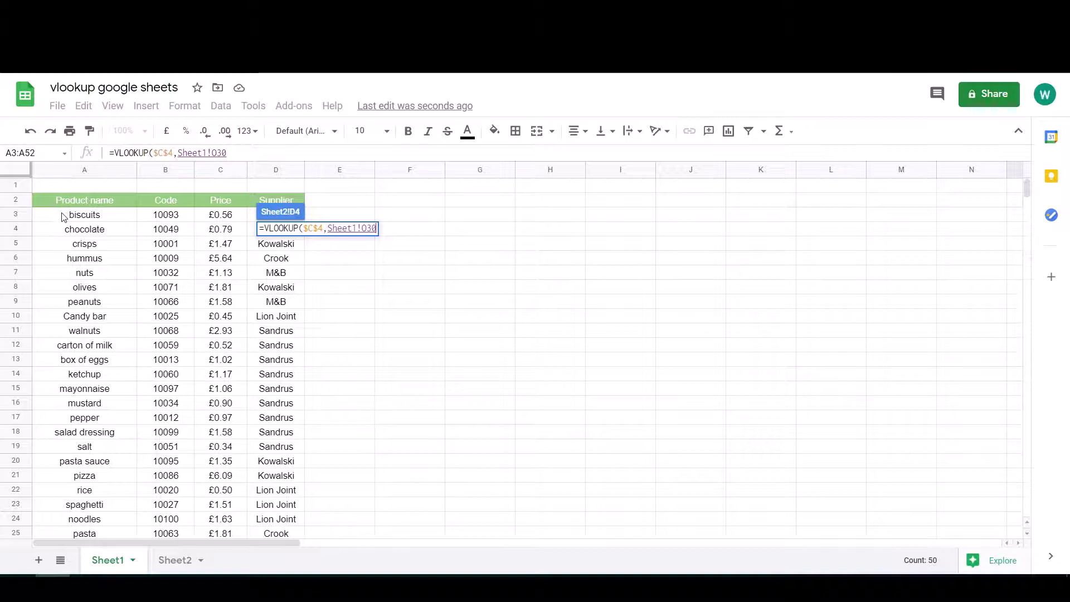
{"action": "left_click_drag", "start_coordinate": [67, 215], "coordinate": [259, 220]}
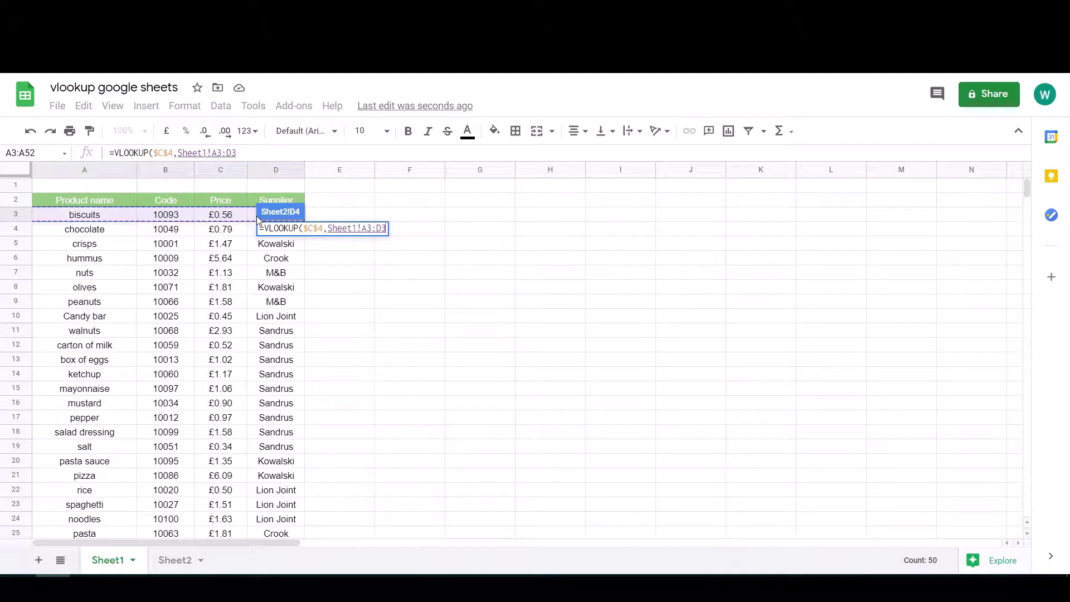
{"action": "key", "text": "ctrl+shift+Down"}
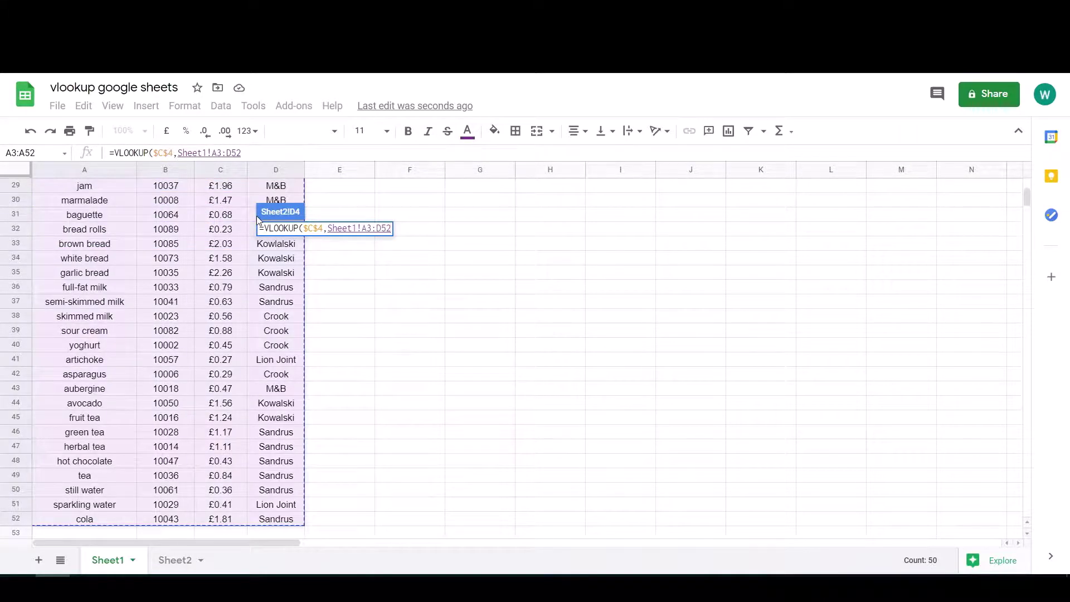
{"action": "key", "text": "F4"}
{"action": "type", "text": ","}
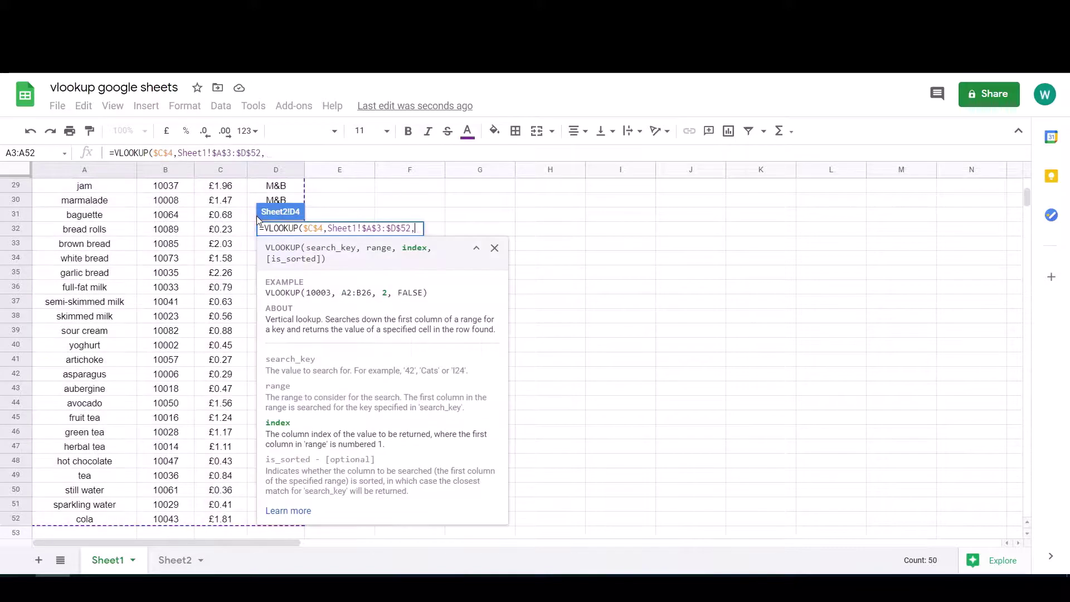
{"action": "left_click", "coordinate": [175, 561]}
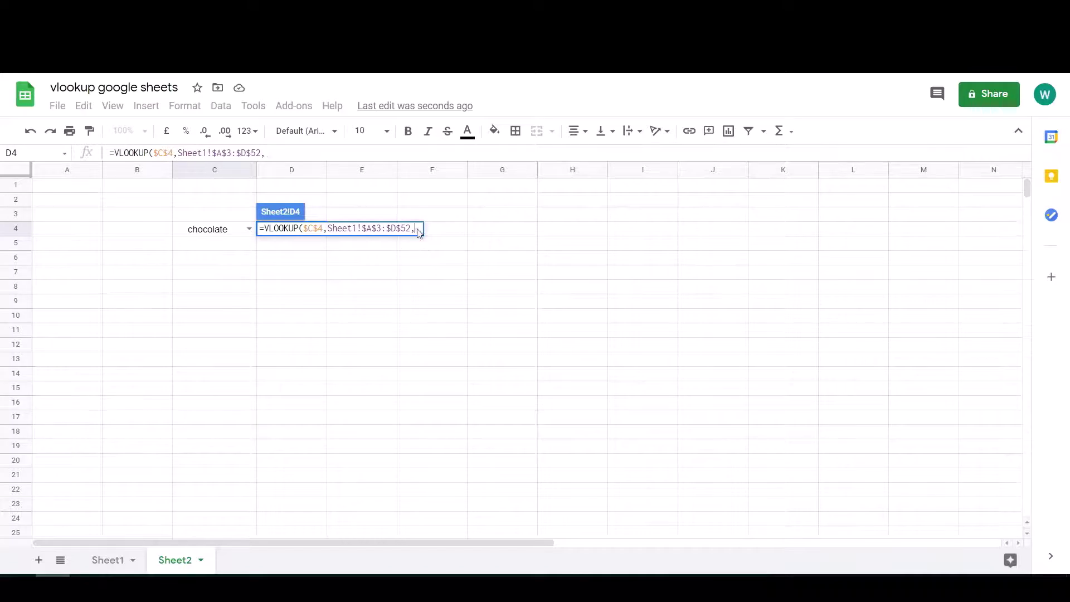
Step: Finish D4 as =VLOOKUP($C$4,Sheet1!$A$3:$D$52,3,0), returning £0.79
{"action": "left_click", "coordinate": [416, 230]}
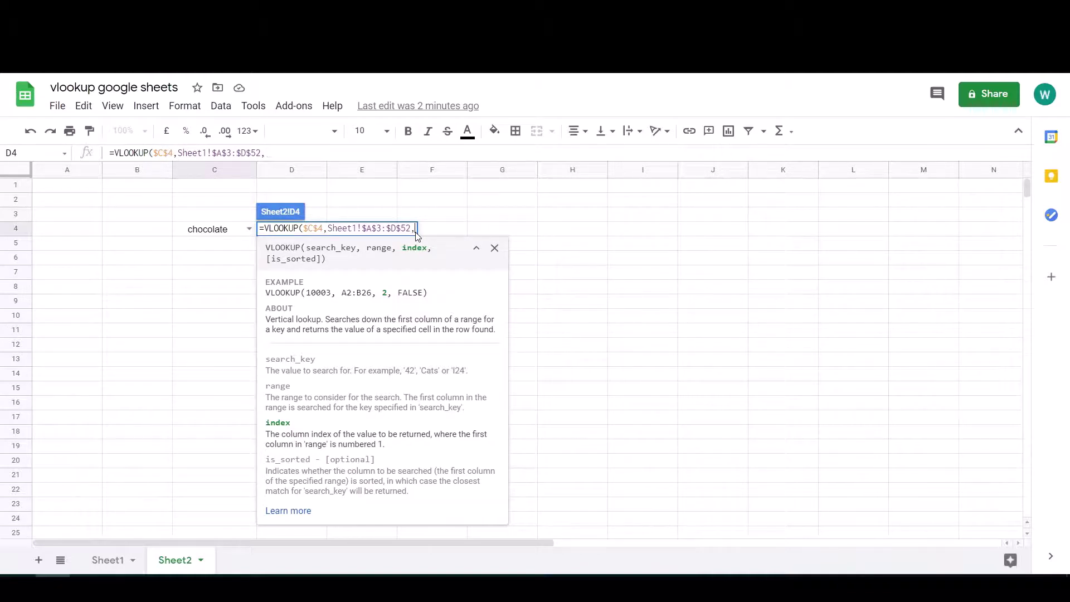
{"action": "type", "text": "3"}
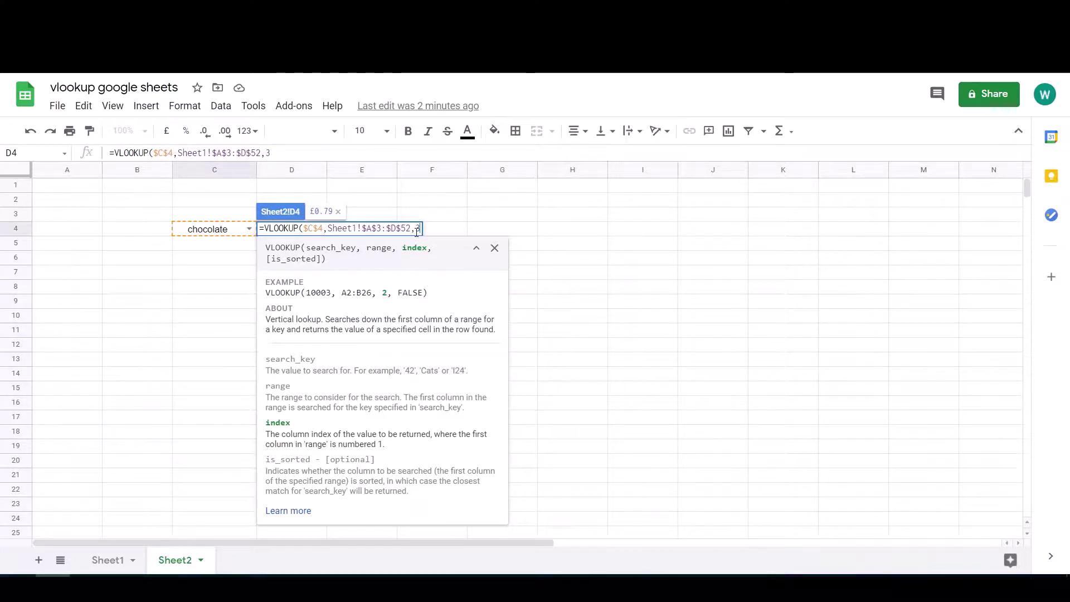
{"action": "type", "text": ","}
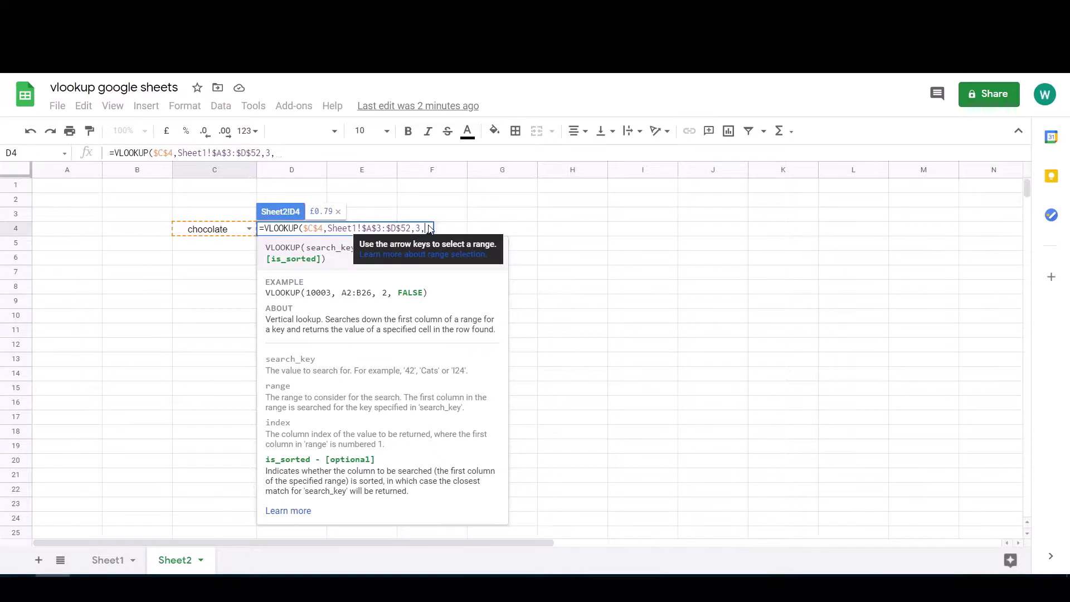
{"action": "type", "text": "0"}
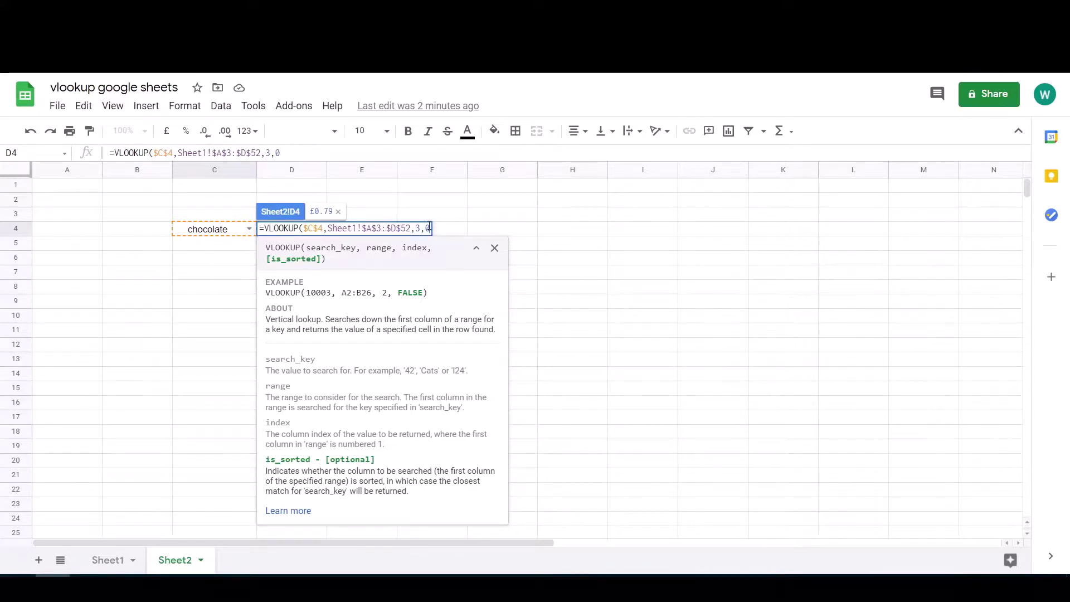
{"action": "type", "text": ")"}
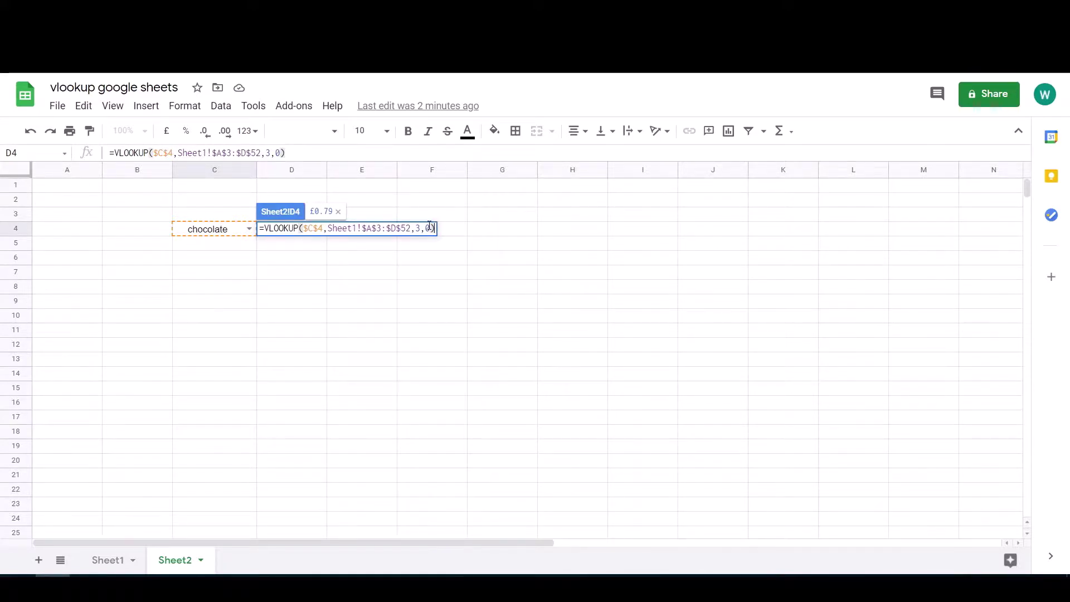
{"action": "key", "text": "Return"}
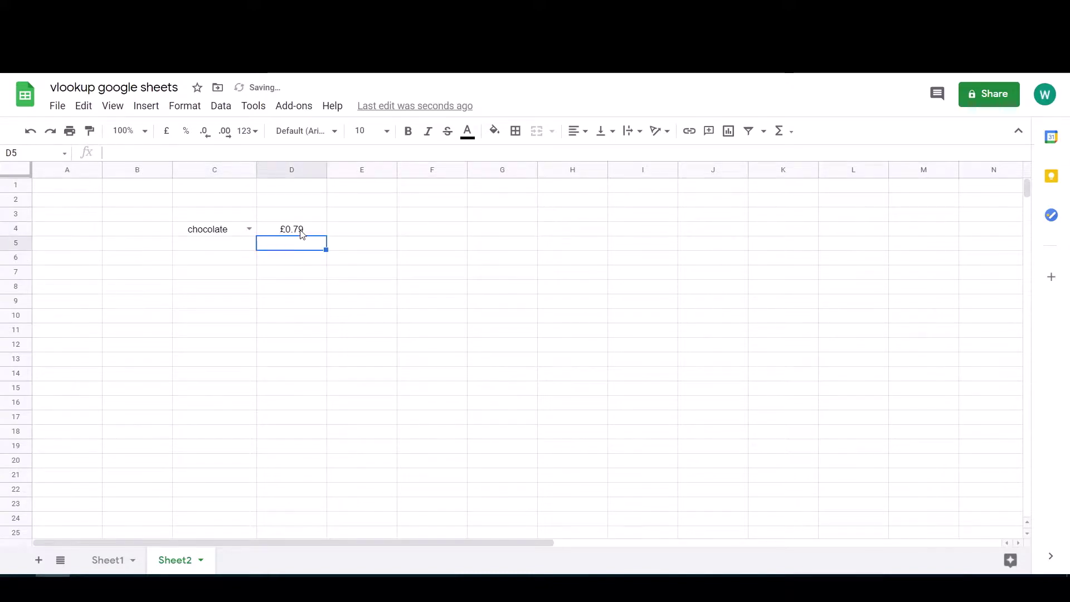
Step: Fill D4's formula into E4 and change its column index from 3 to 4
{"action": "left_click", "coordinate": [301, 232]}
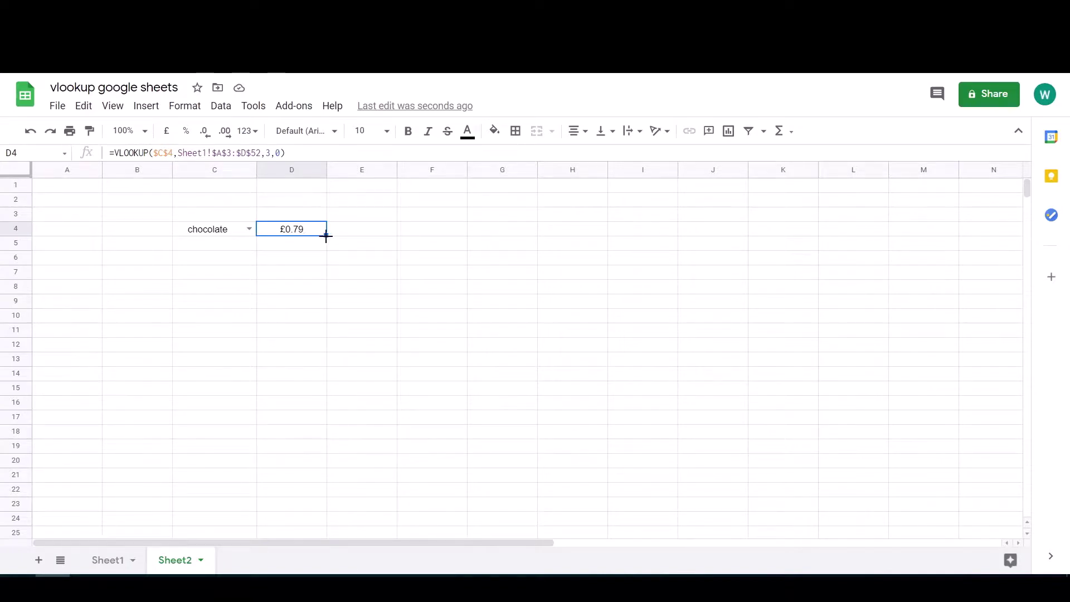
{"action": "left_click_drag", "start_coordinate": [326, 236], "coordinate": [377, 239]}
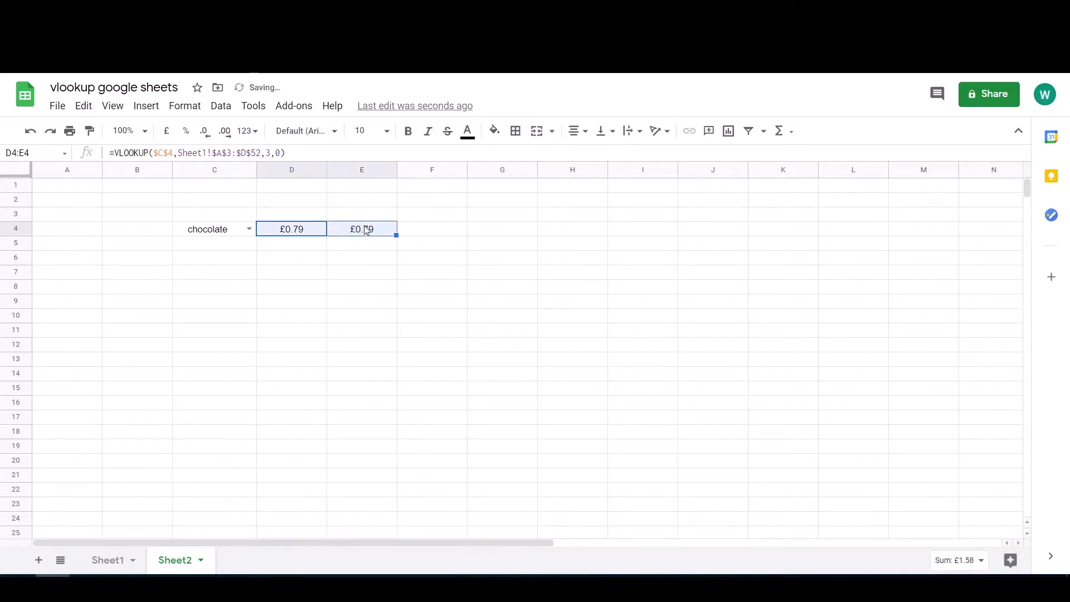
{"action": "left_click", "coordinate": [366, 230]}
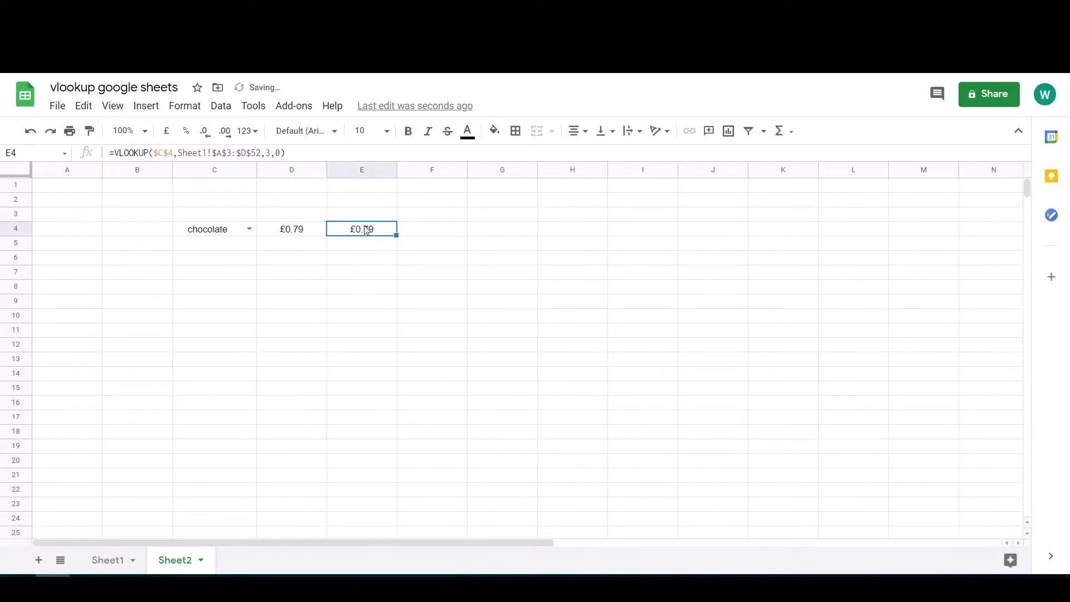
{"action": "left_click", "coordinate": [269, 153]}
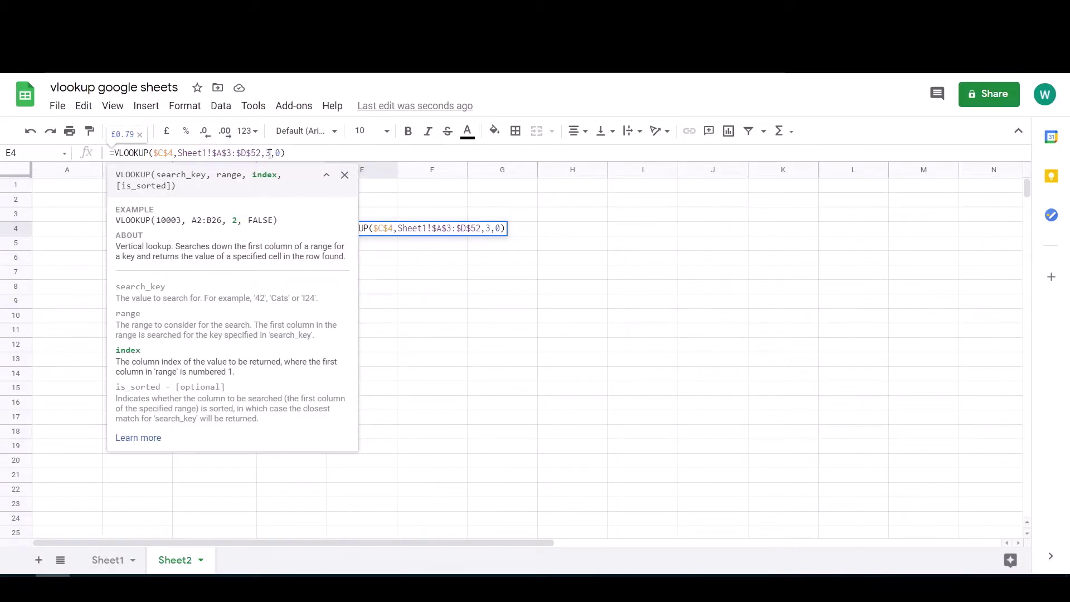
{"action": "double_click", "coordinate": [270, 154]}
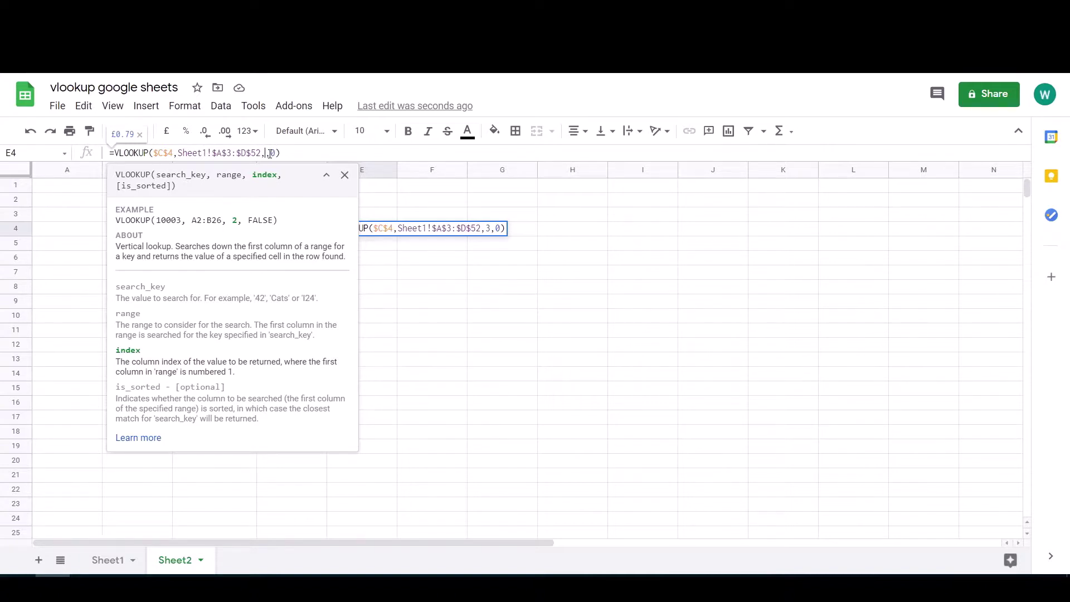
{"action": "type", "text": "4,"}
{"action": "key", "text": "Return"}
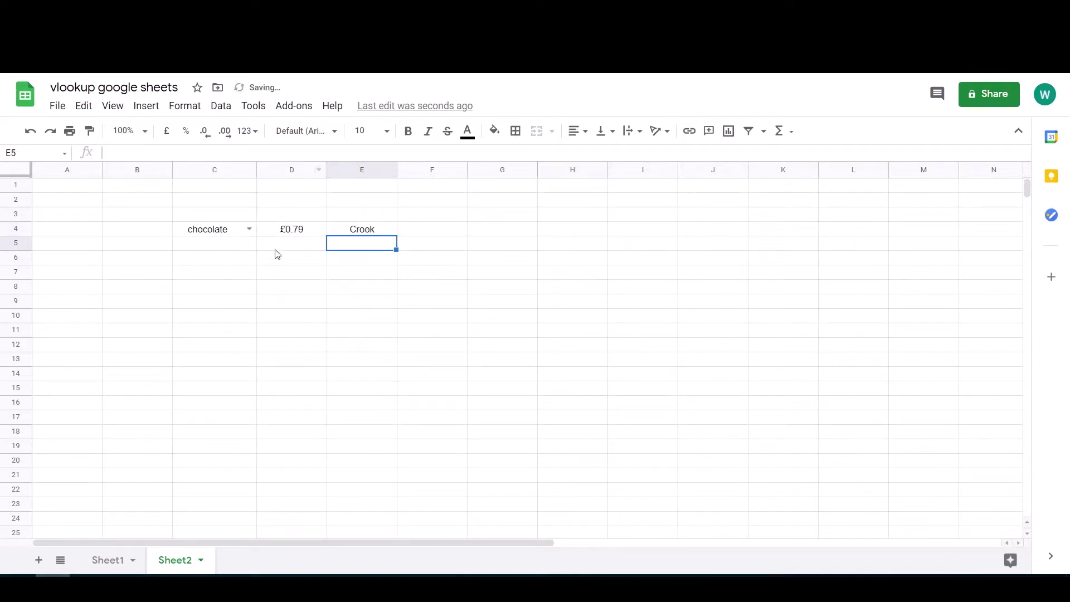
Step: Select ketchup in C4 and confirm the results £1.17 and Sandrus
{"action": "left_click", "coordinate": [249, 229]}
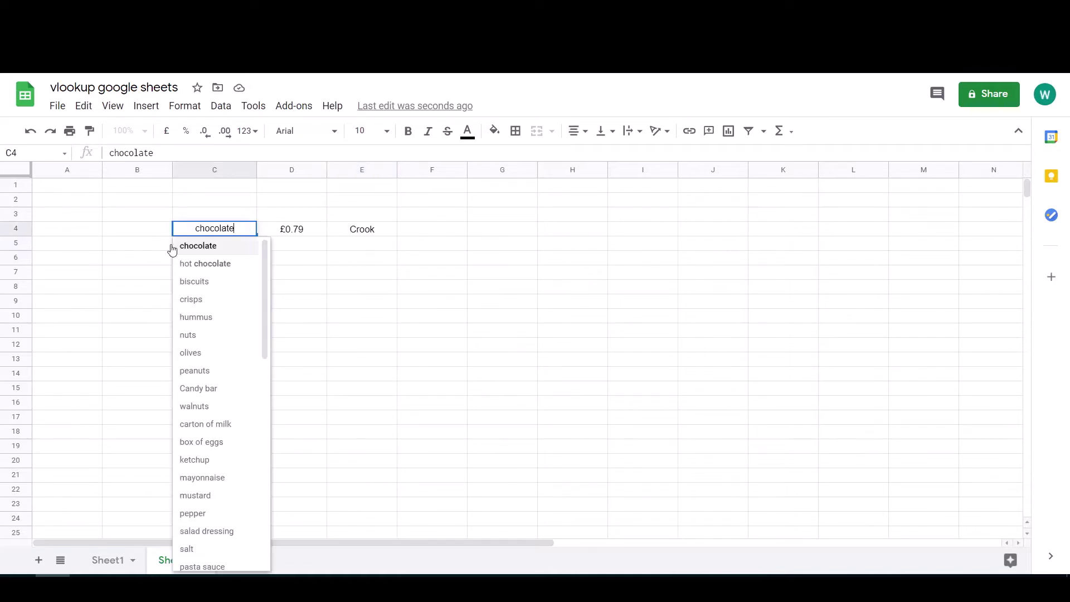
{"action": "left_click", "coordinate": [207, 464]}
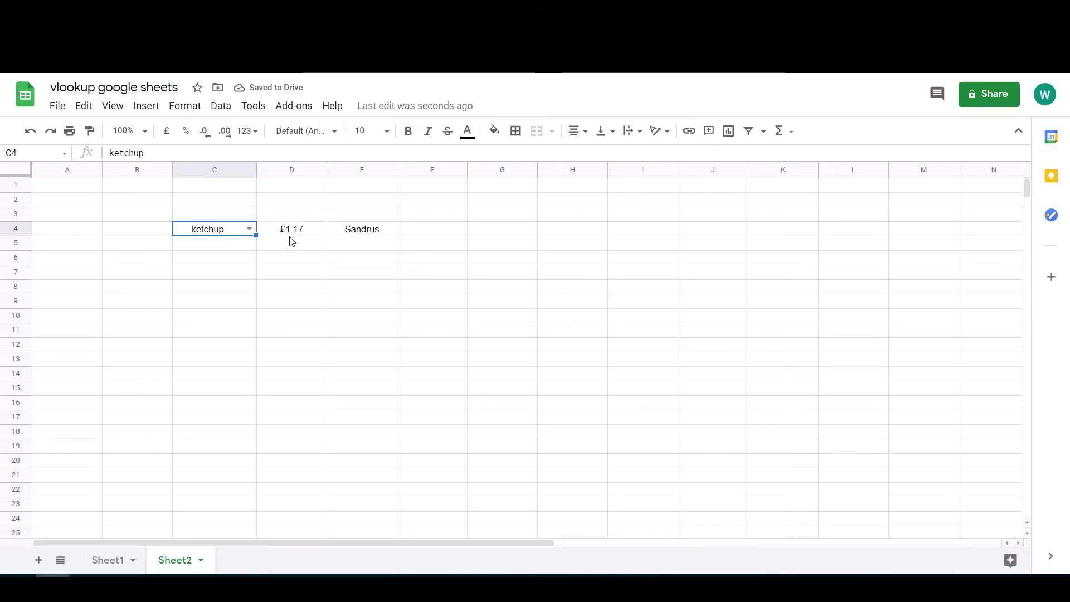
{"action": "left_click", "coordinate": [363, 238]}
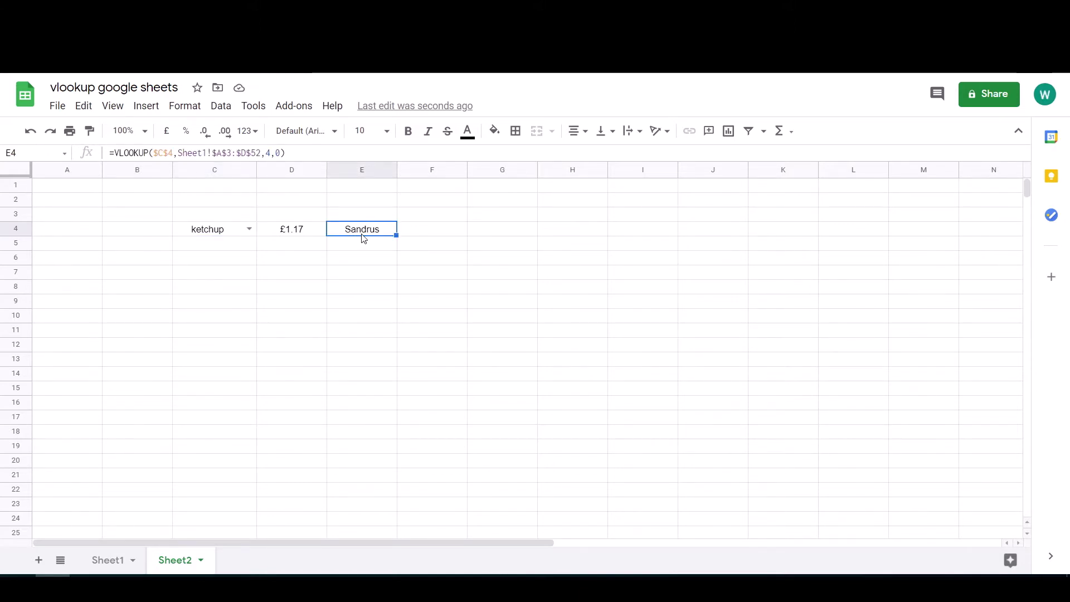
{"action": "left_click", "coordinate": [361, 323]}
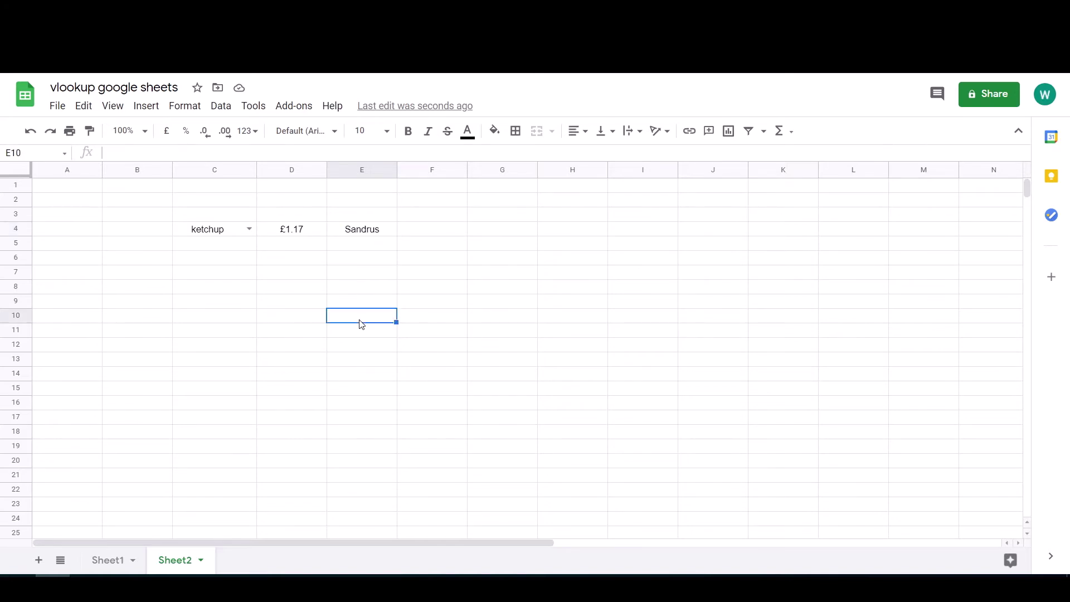